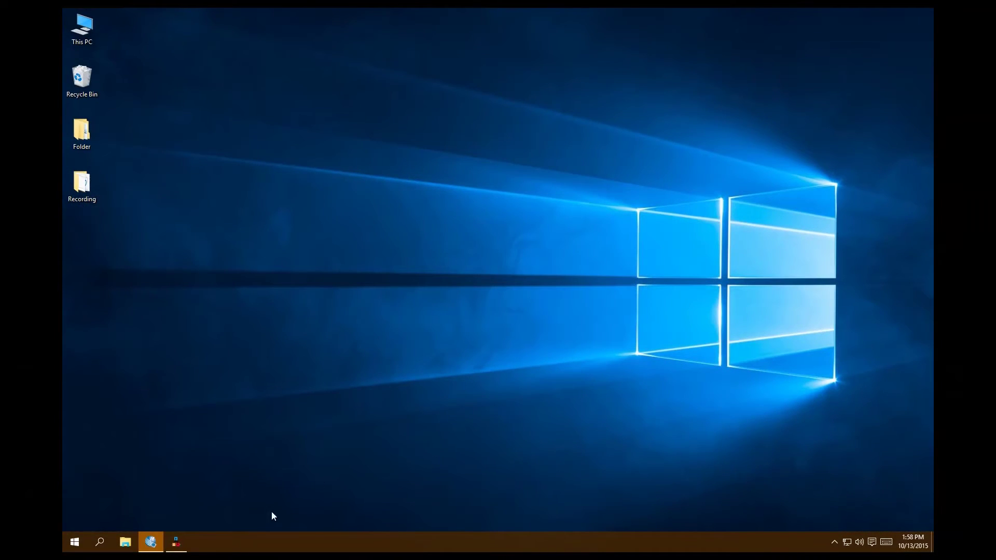
Open the NiosII.qpf project from C:\altera\mySystems\system1 in Quartus II and display the top-level NiosII schematic.
double_click(82, 27)
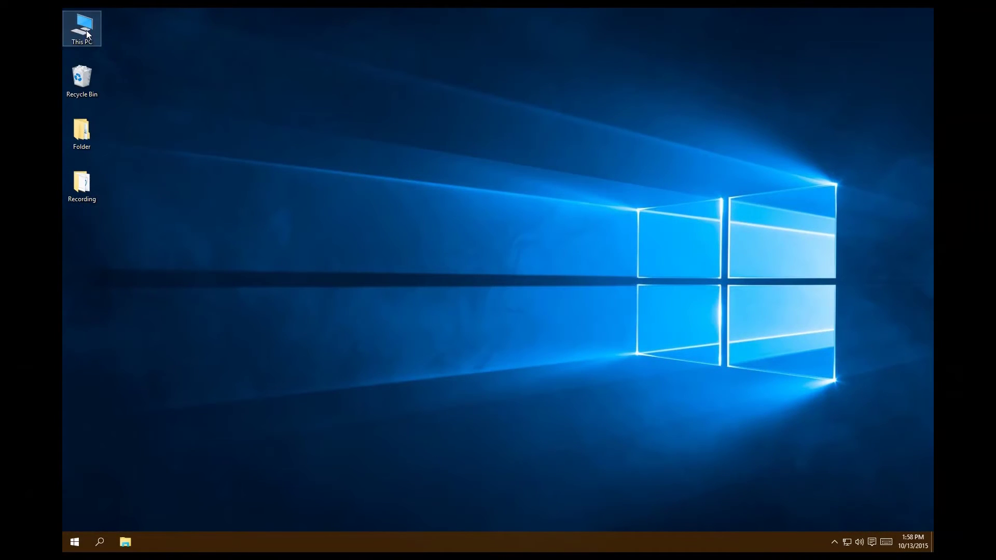
double_click(517, 255)
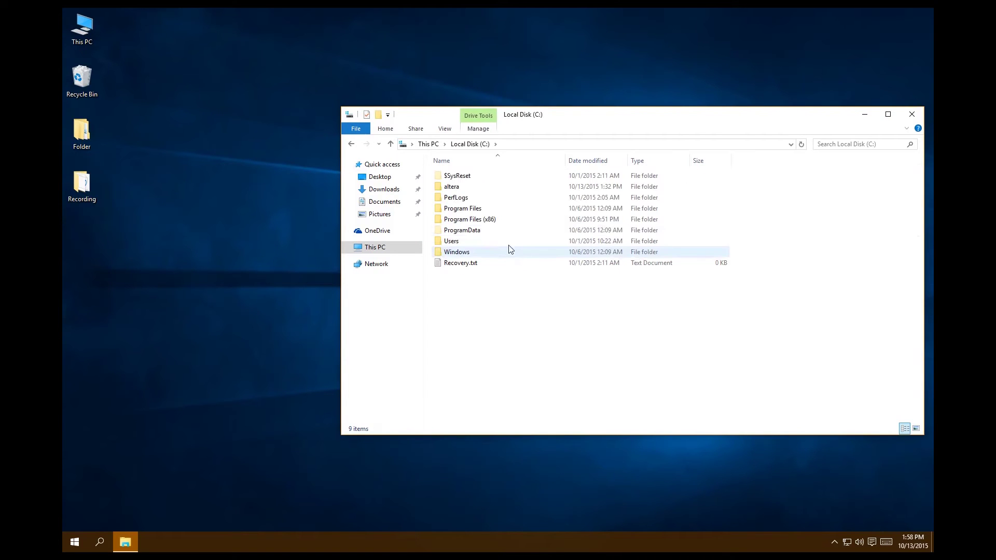
double_click(480, 190)
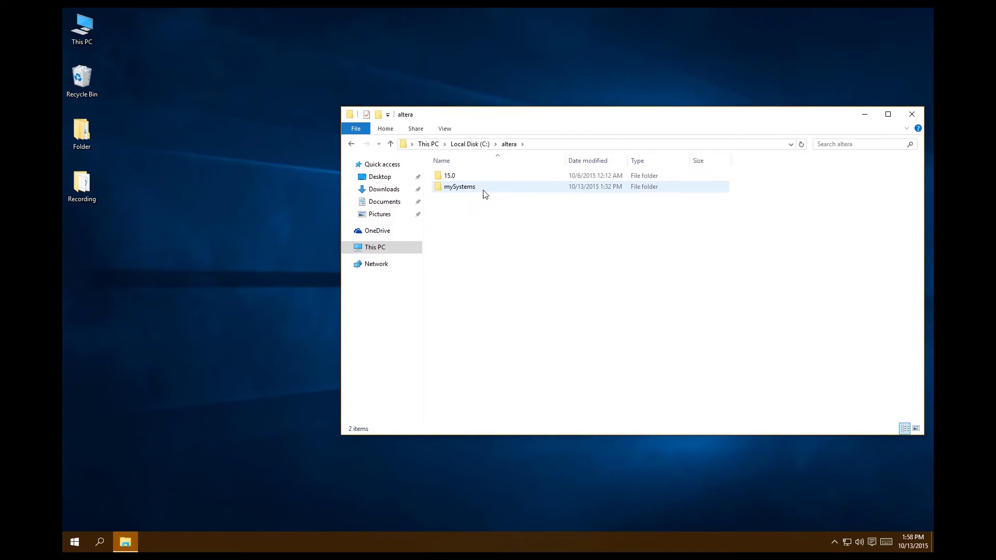
double_click(474, 189)
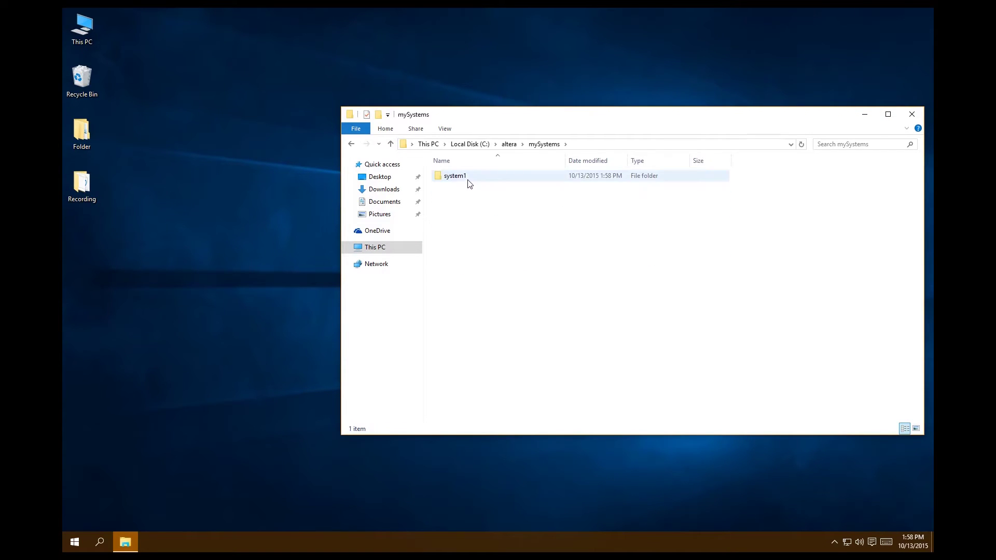
double_click(469, 179)
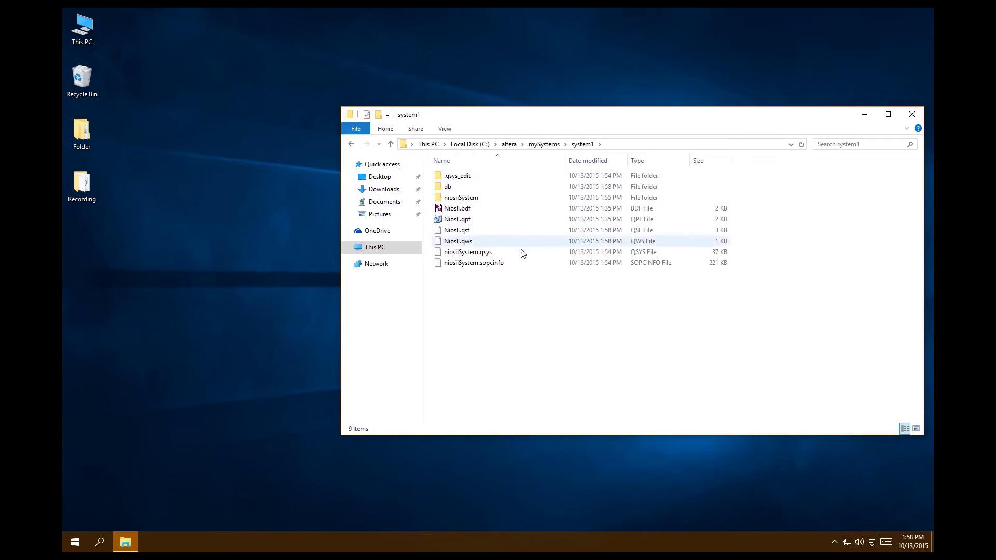
double_click(464, 222)
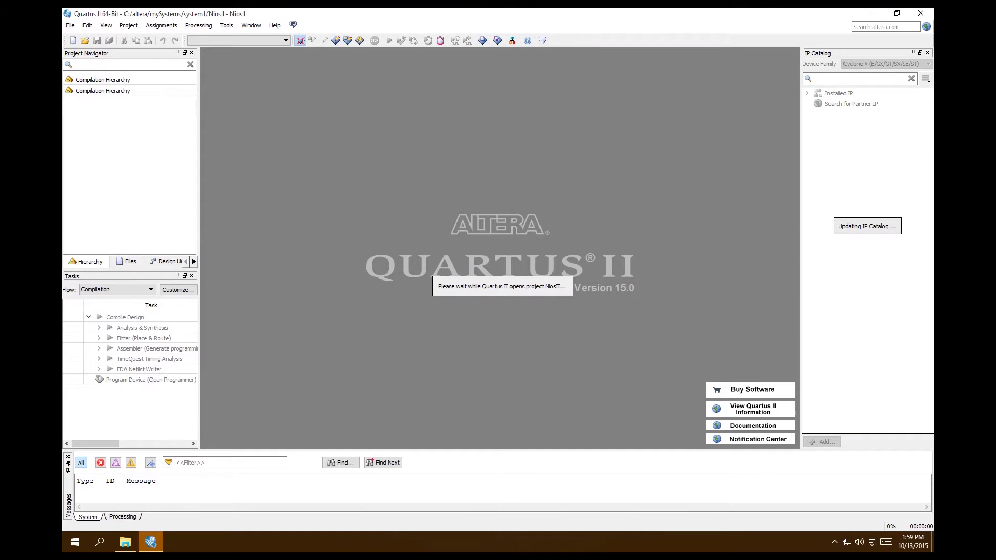
double_click(94, 101)
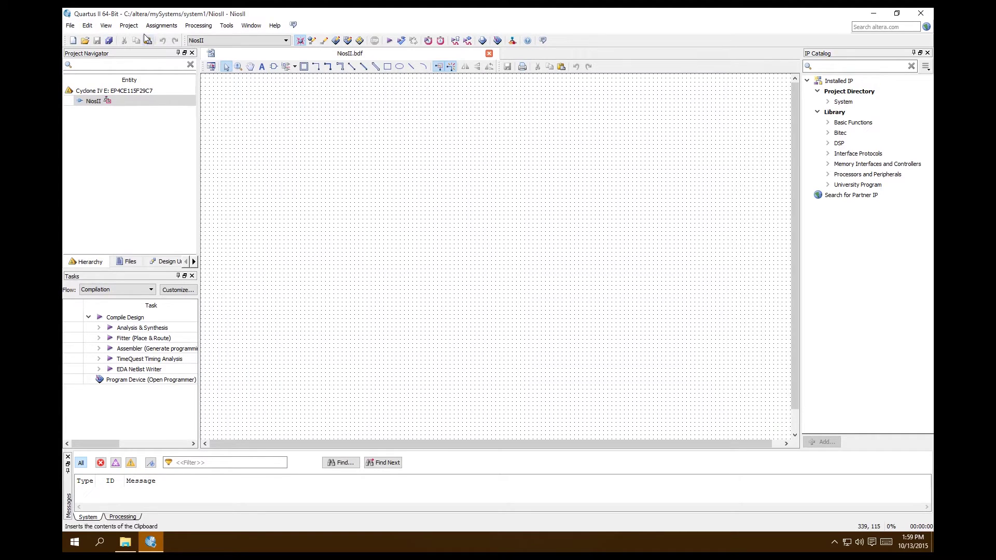
Choose niosiiSystem.qip from niosiiSystem/synthesis as a file to include in the project, filtering for IP Variation Files.
left_click(128, 25)
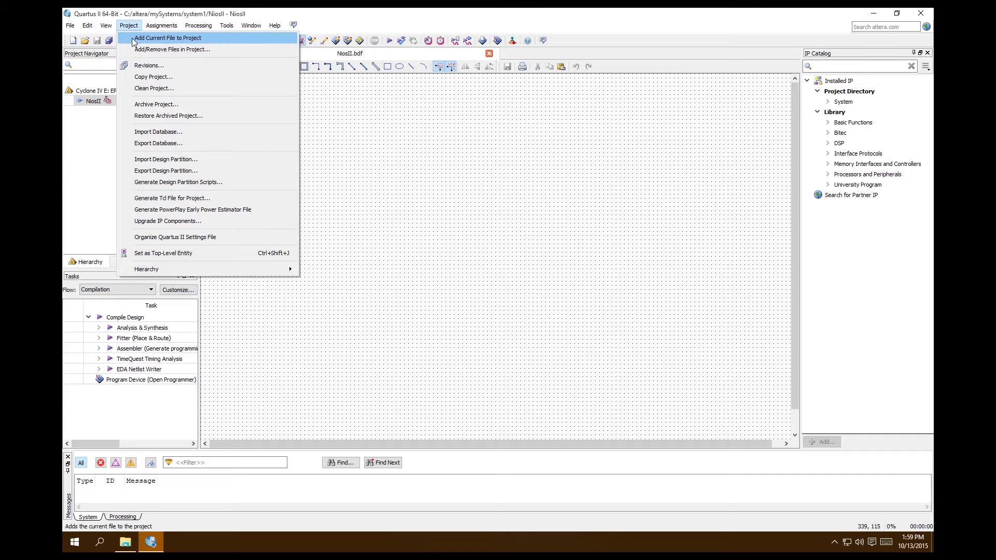
left_click(136, 49)
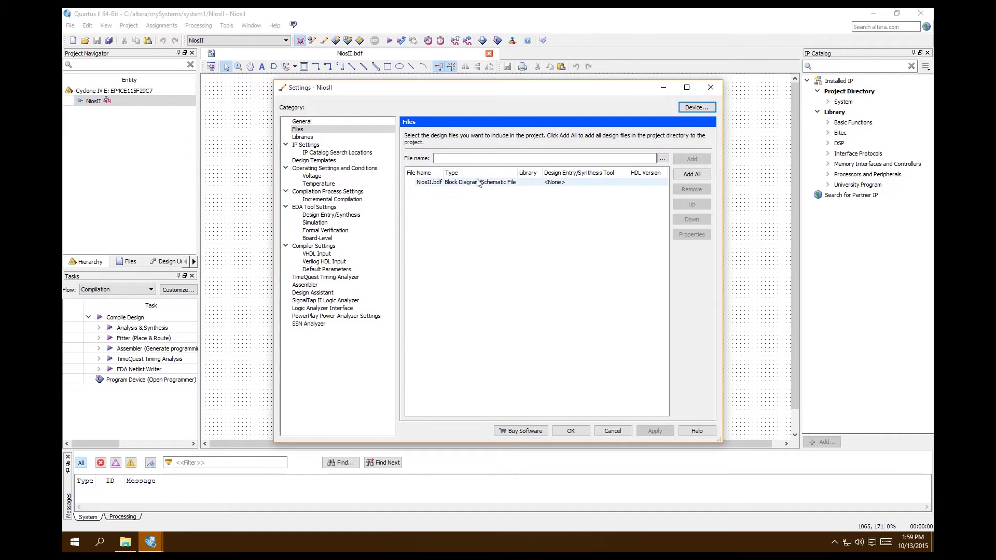
left_click(662, 158)
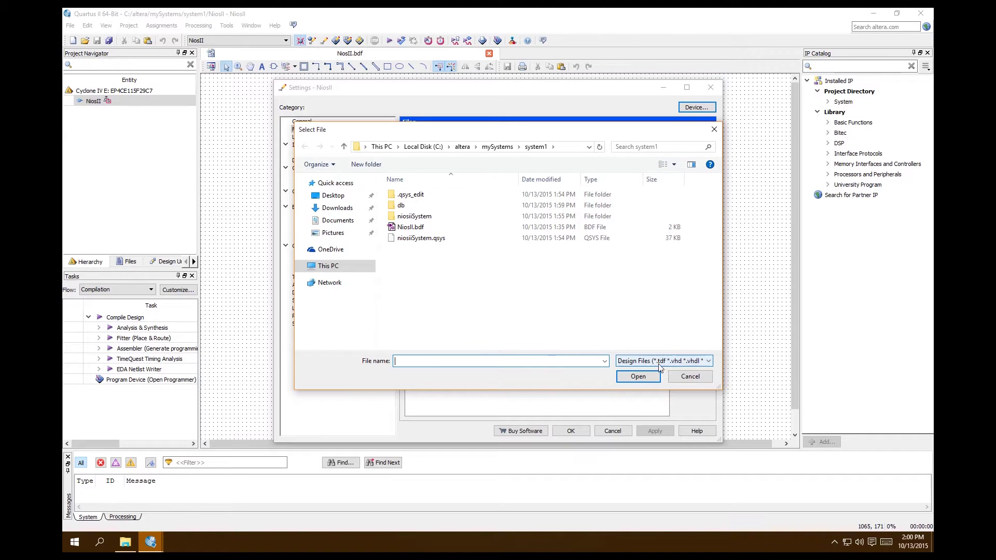
left_click(682, 362)
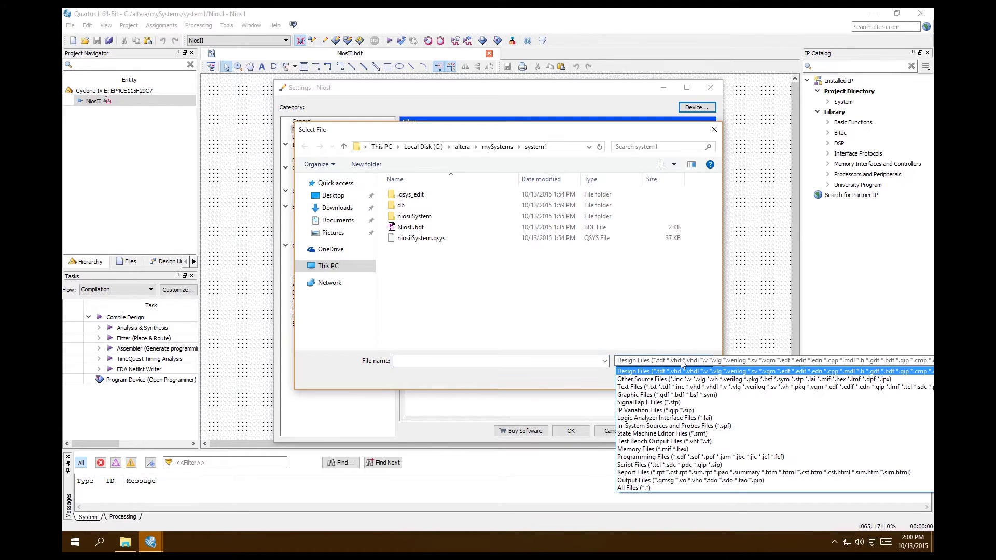
left_click(687, 412)
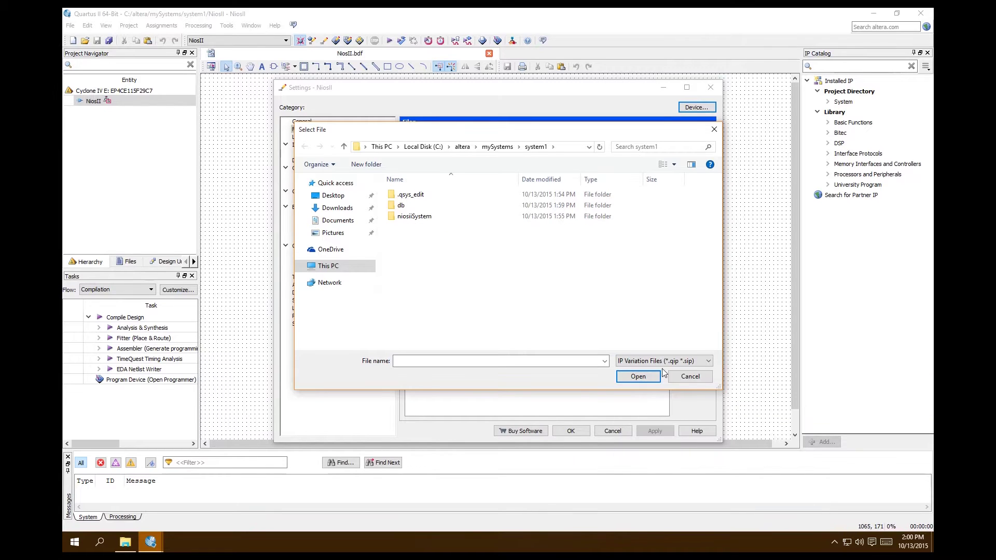
double_click(430, 218)
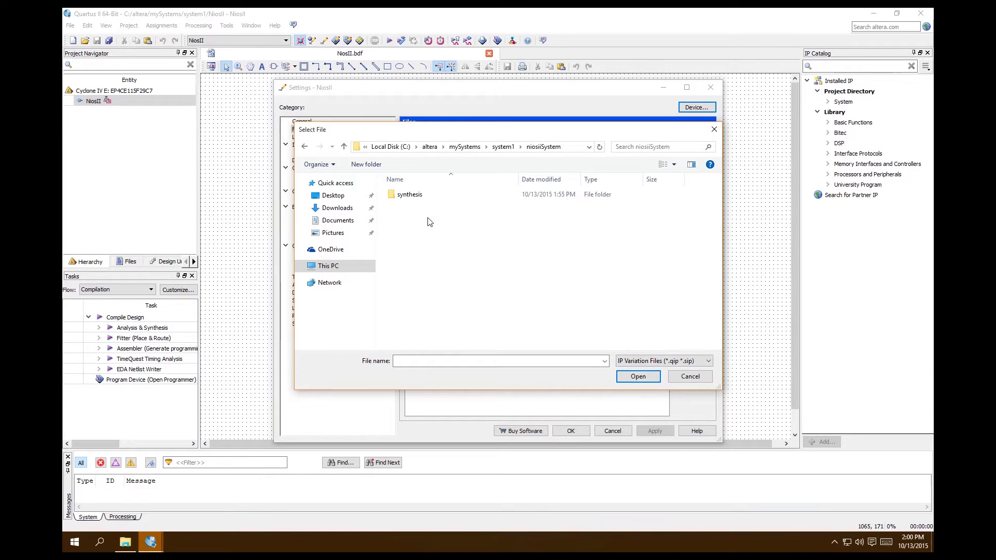
double_click(412, 195)
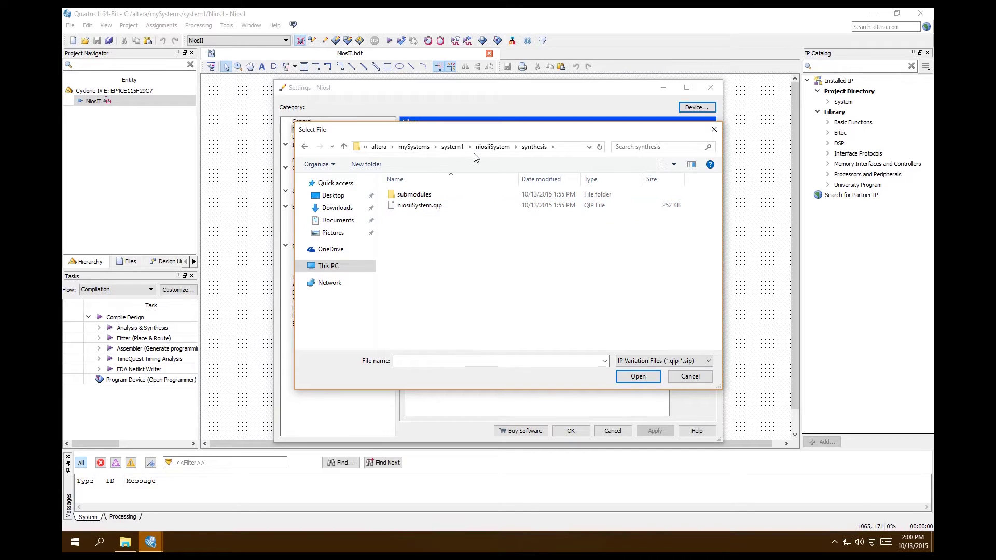
left_click(429, 207)
left_click(636, 377)
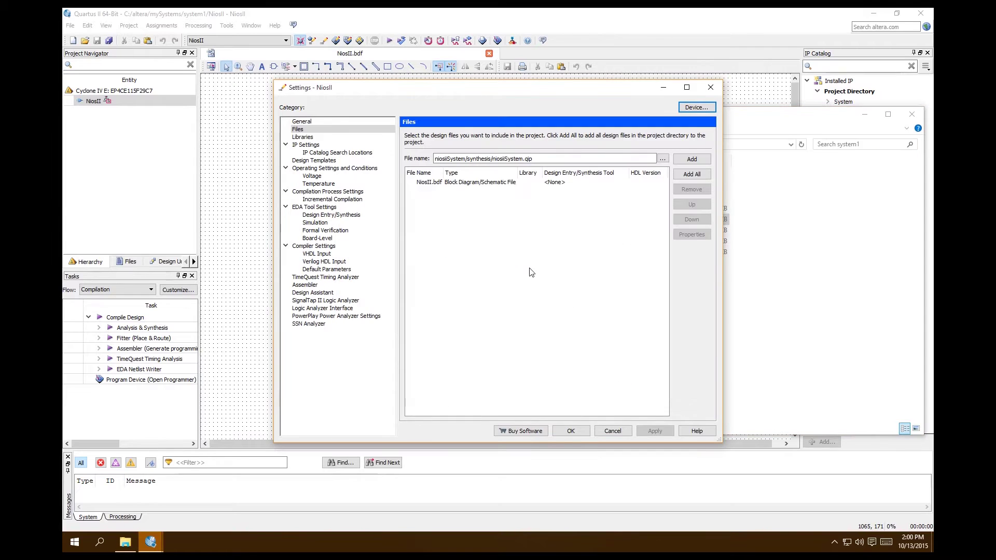
Add the chosen .qip file to the project's file list, apply the settings and minimize the file browser window covering the schematic.
left_click(689, 161)
left_click(667, 434)
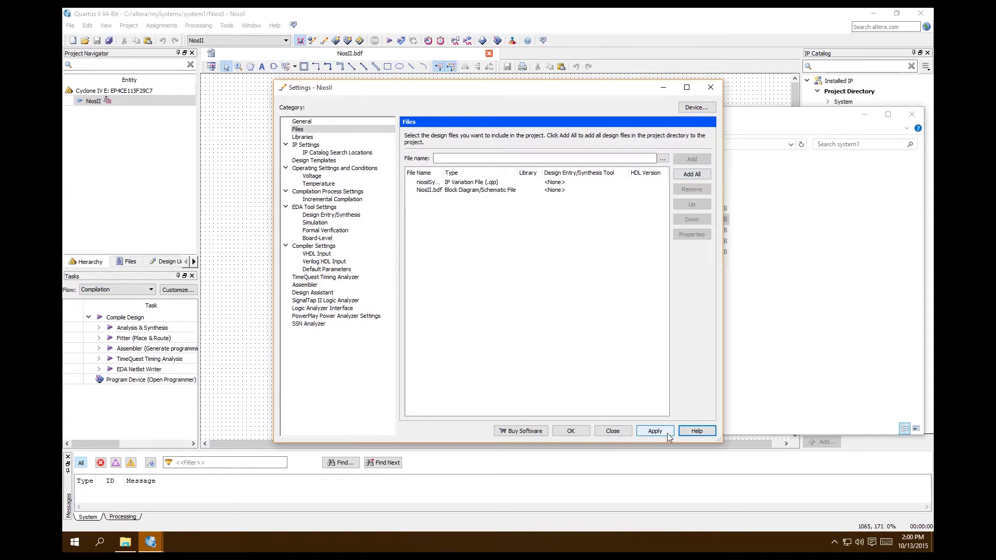
left_click(577, 435)
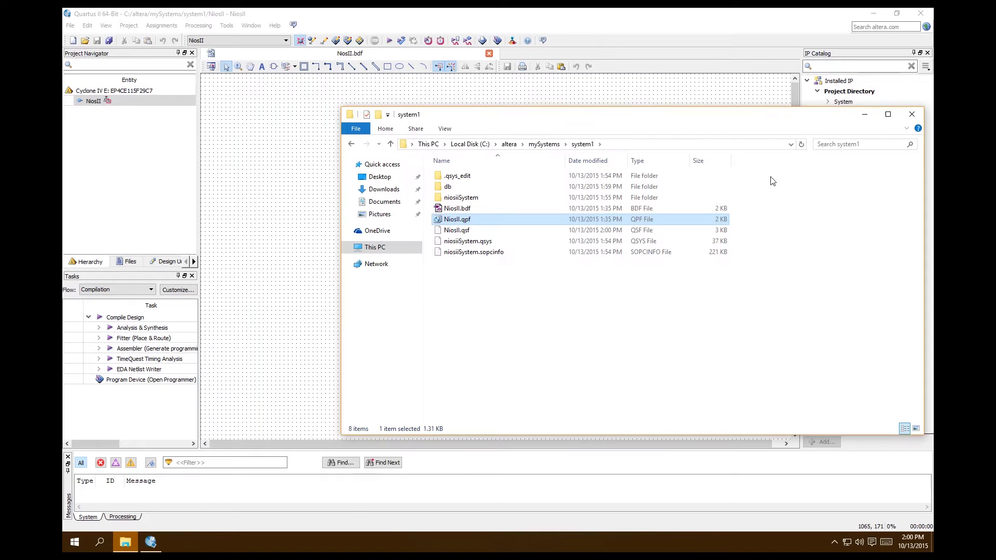
left_click(865, 114)
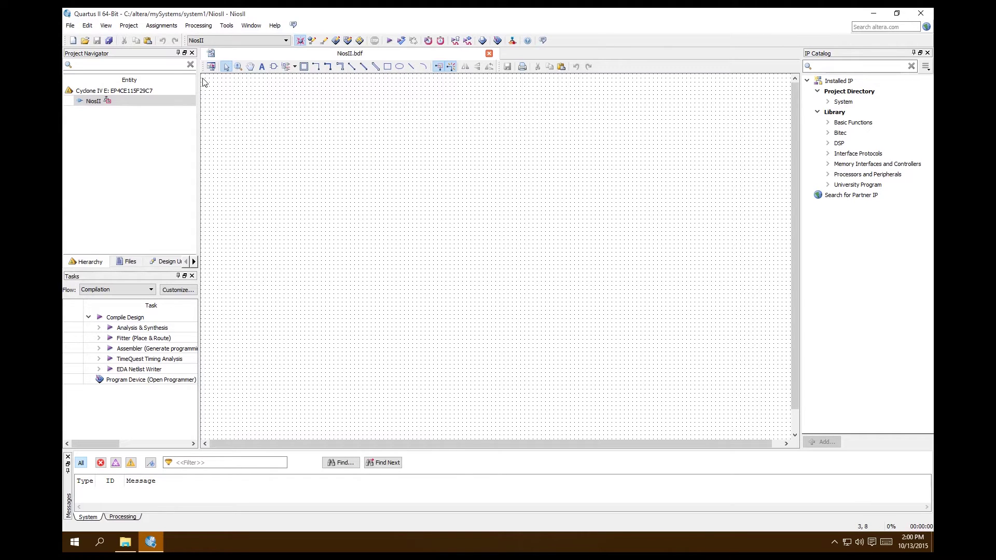
Reserve all unused device pins as input tri-stated in the Device and Pin Options.
left_click(165, 26)
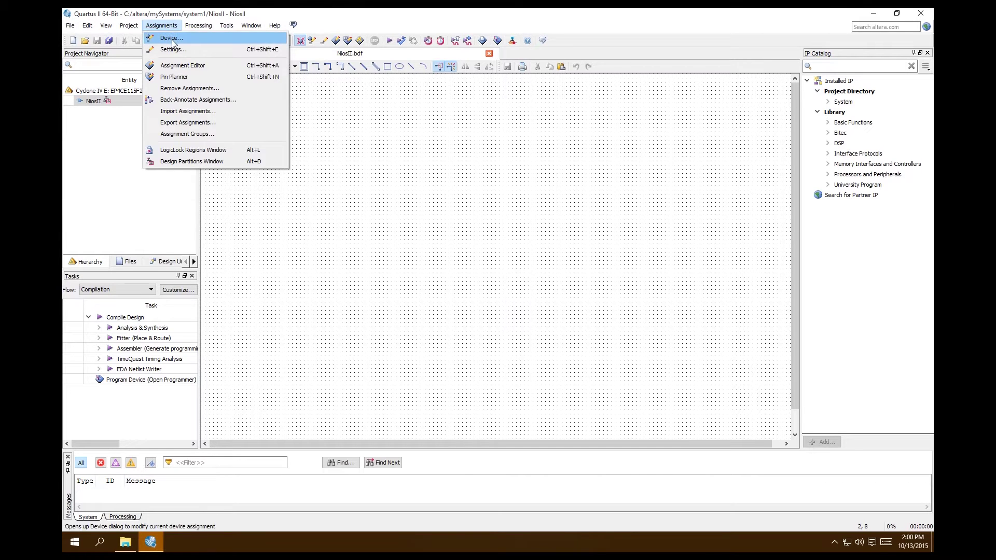
left_click(173, 39)
left_click(545, 250)
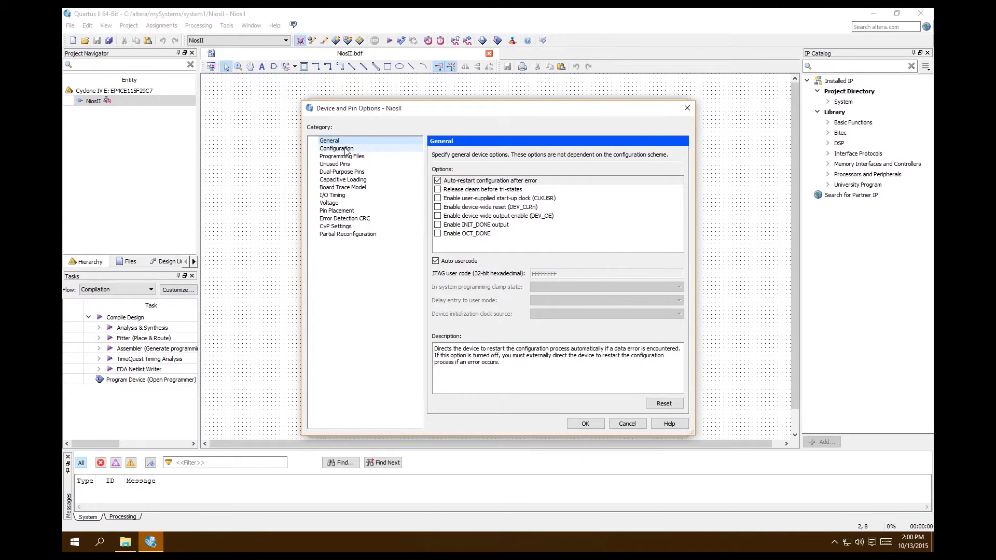
left_click(334, 164)
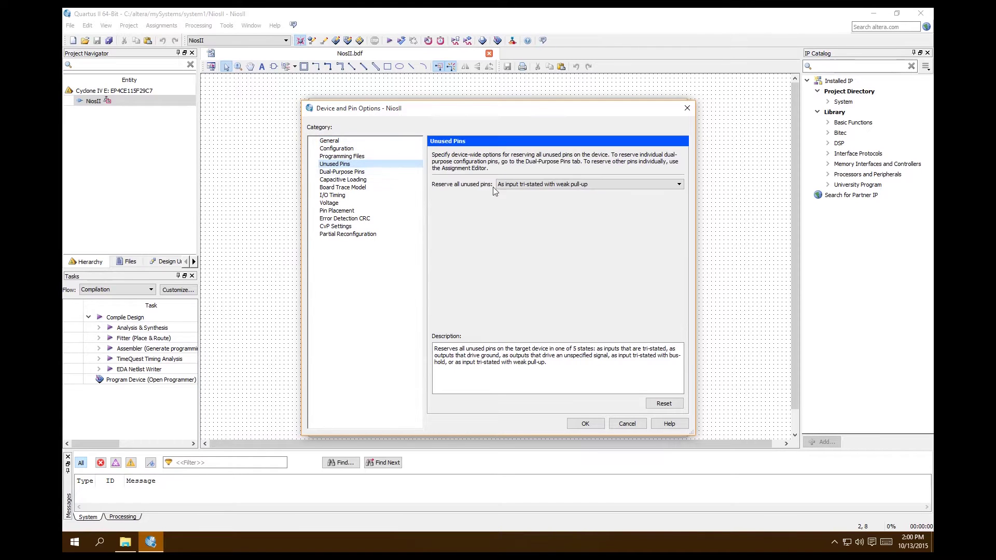
left_click(529, 184)
left_click(529, 193)
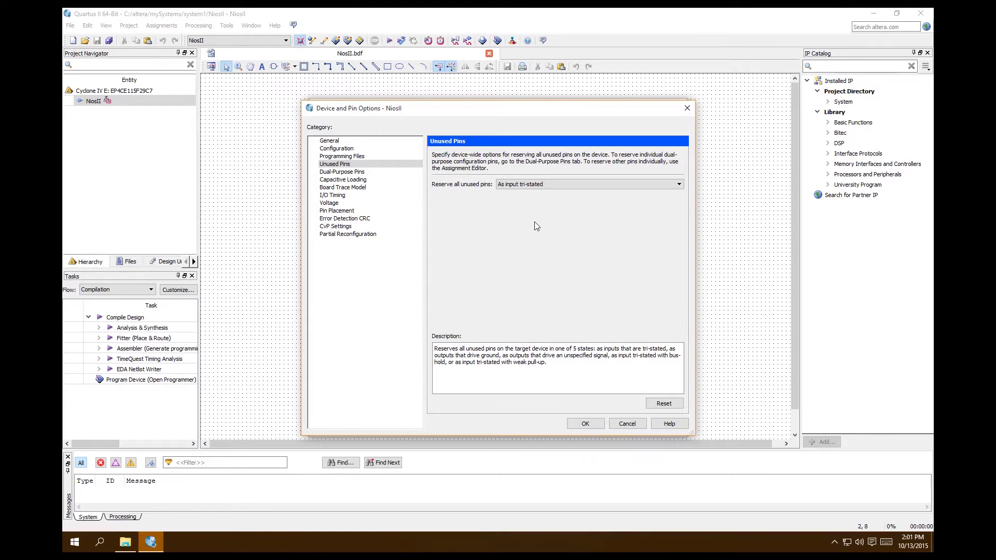
left_click(585, 424)
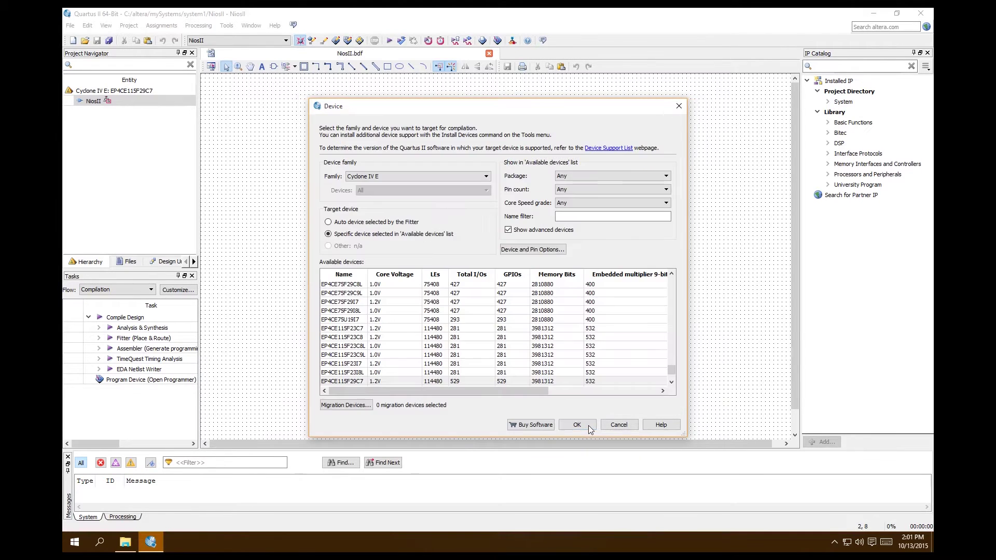
left_click(574, 424)
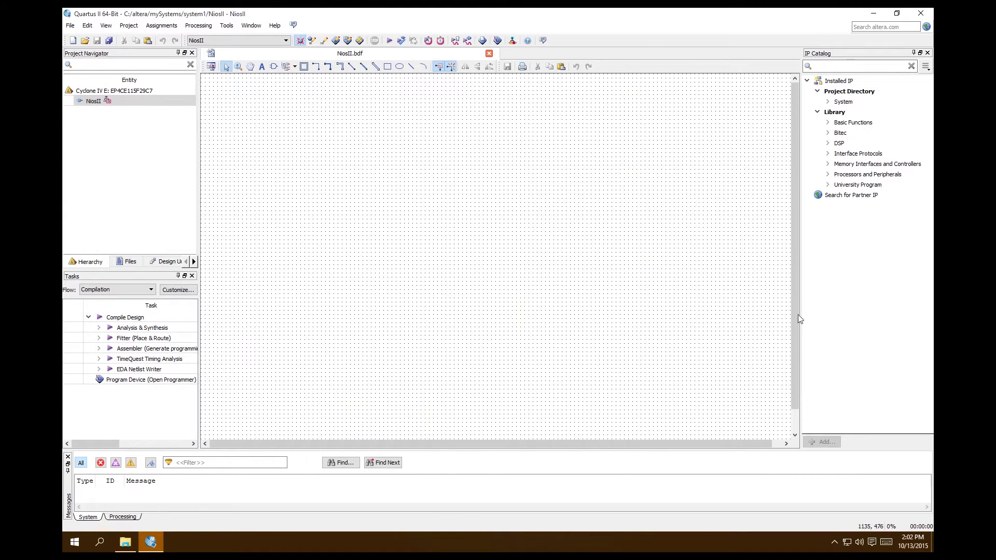
Insert the niosiiSystem.bsf symbol near the middle of the NiosII schematic and save the file.
double_click(417, 247)
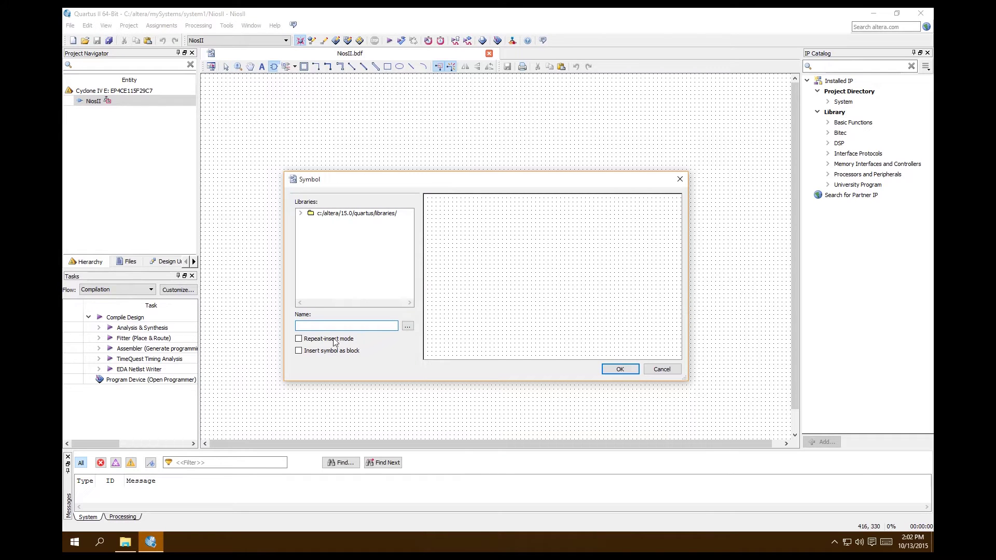
left_click(409, 327)
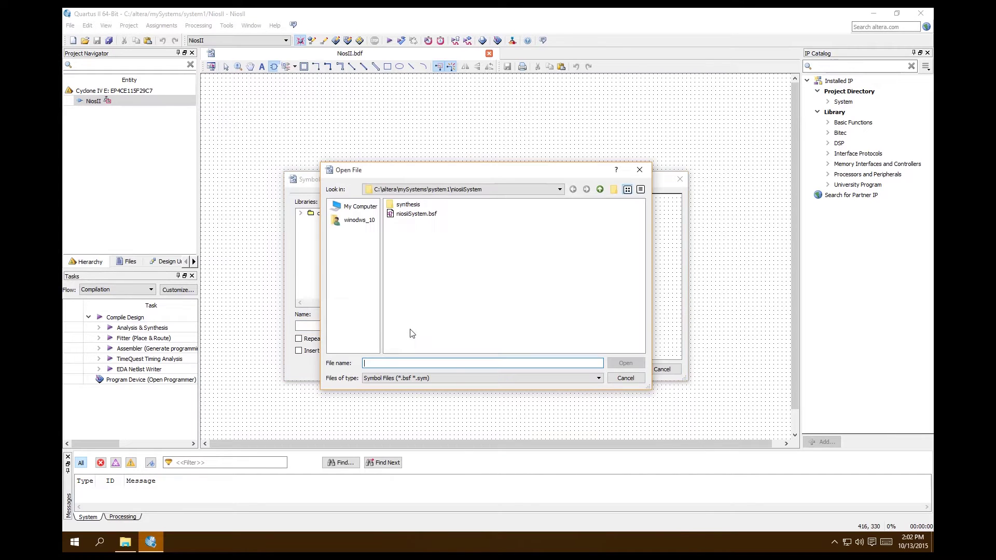
left_click(418, 213)
left_click(626, 363)
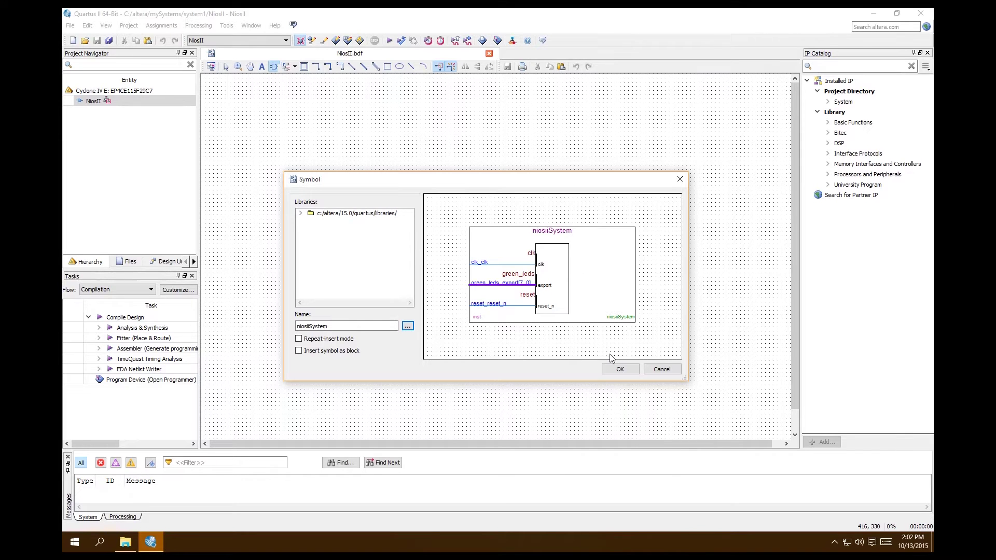
left_click(622, 371)
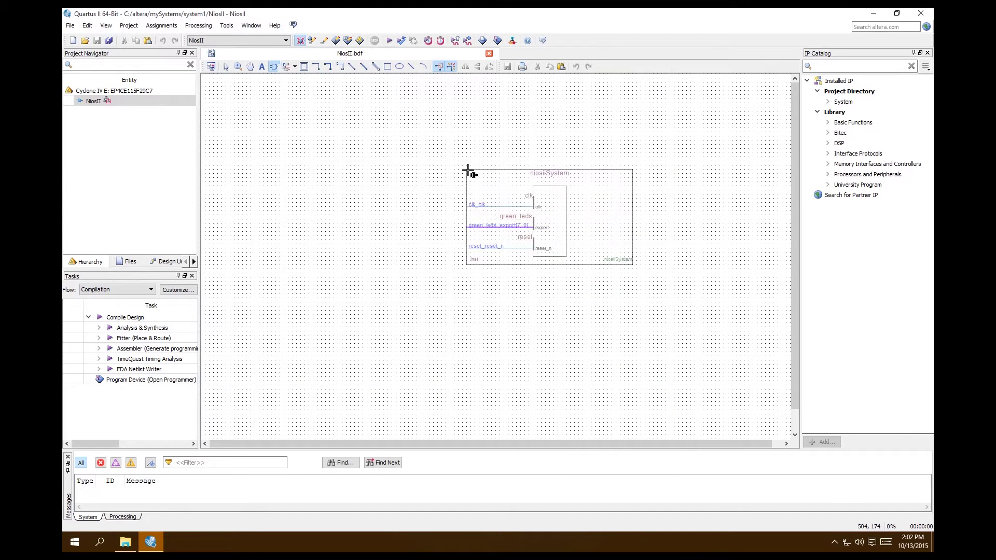
left_click(487, 165)
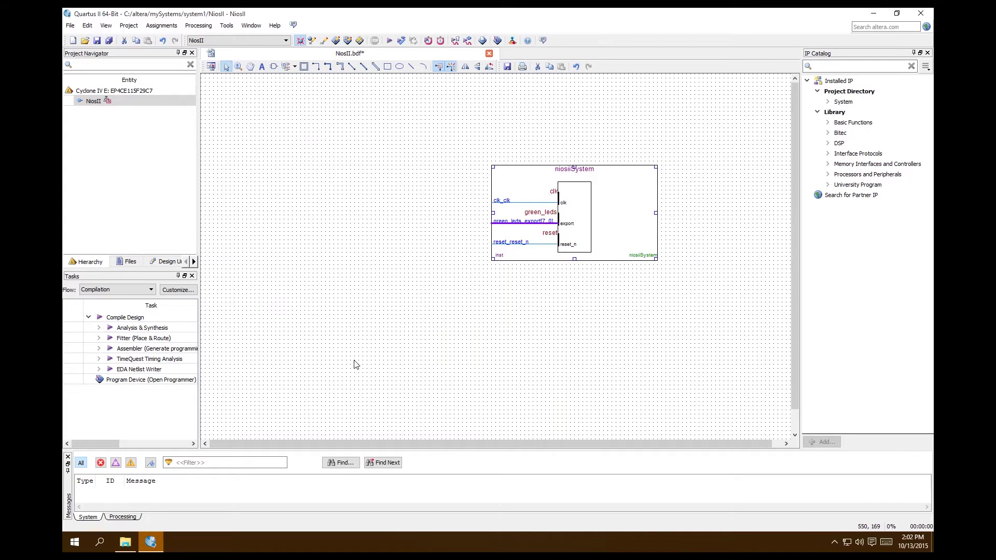
key("ctrl+s")
Minimize the Quartus II window and open the folder C:/altera/mySystems/system1 in File Explorer.
left_click(873, 14)
double_click(75, 34)
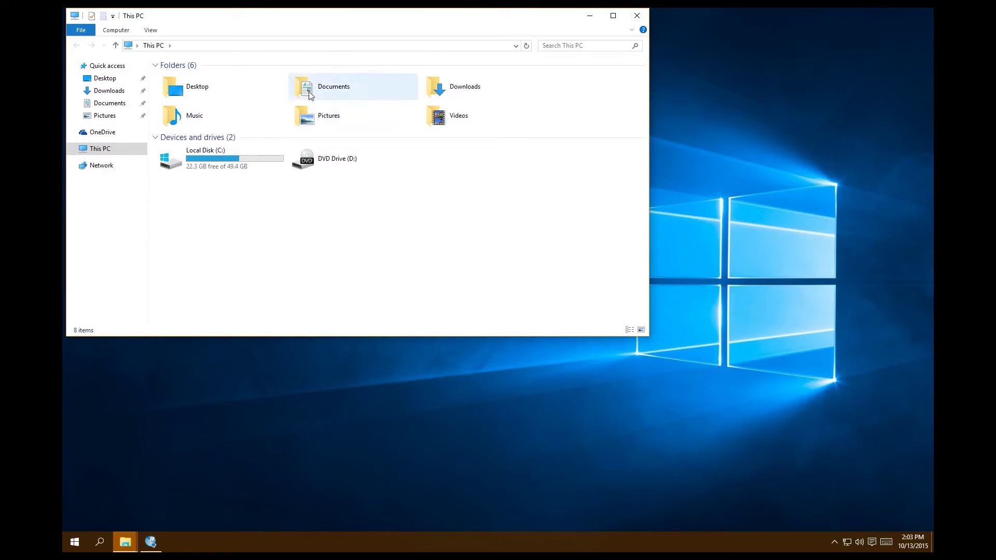
double_click(231, 167)
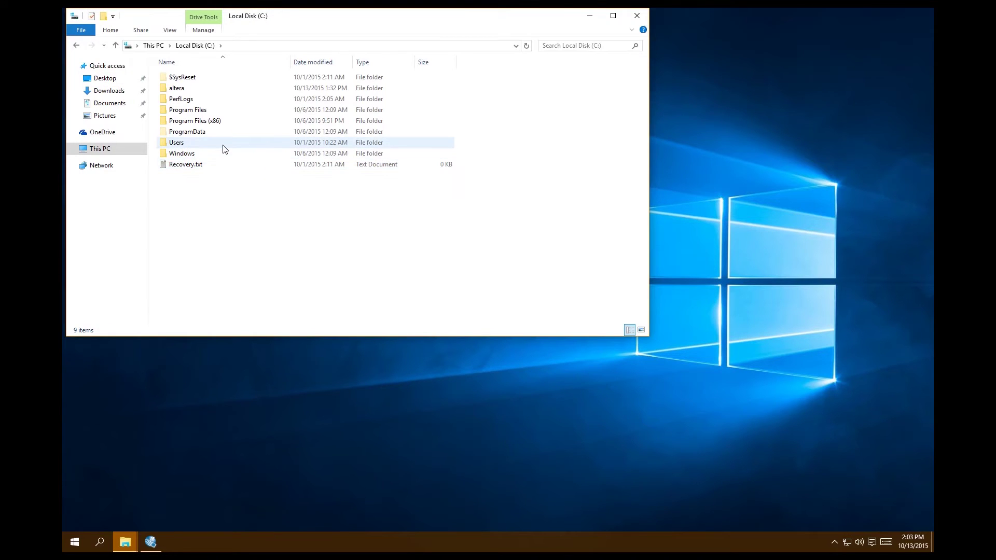
left_click(202, 89)
double_click(201, 89)
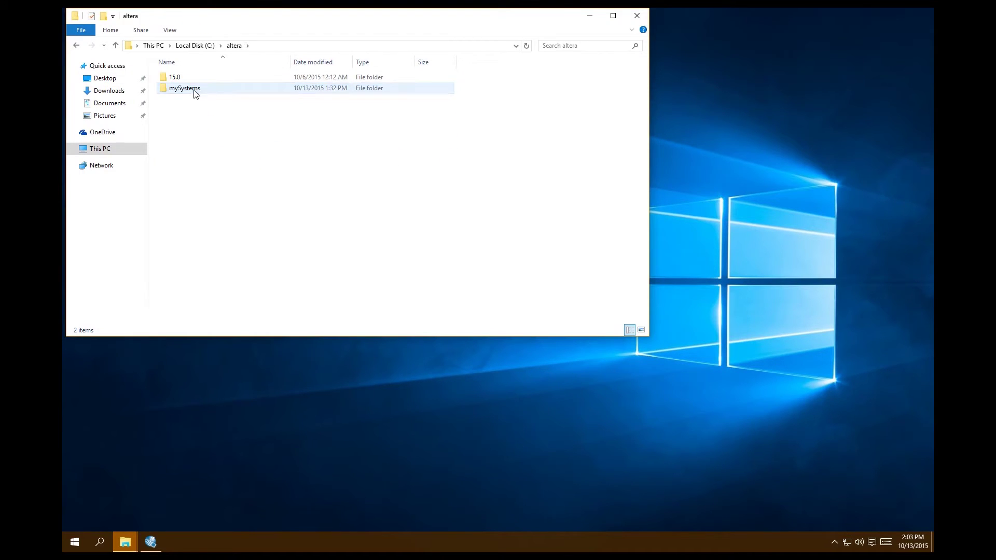
double_click(194, 91)
double_click(194, 78)
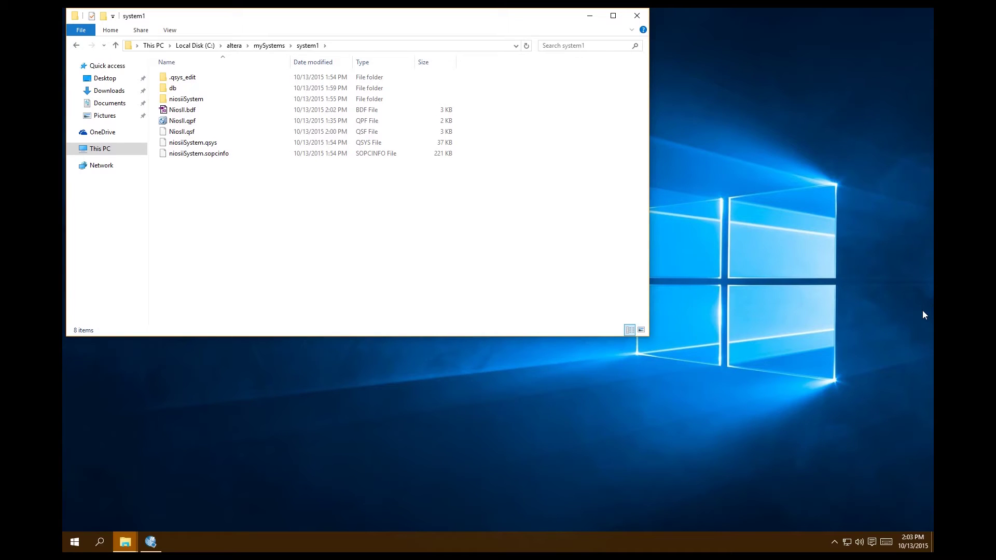
Open NiosII.qsf in Notepad, making Notepad the default app for .qsf files, and maximize the window.
left_click(184, 133)
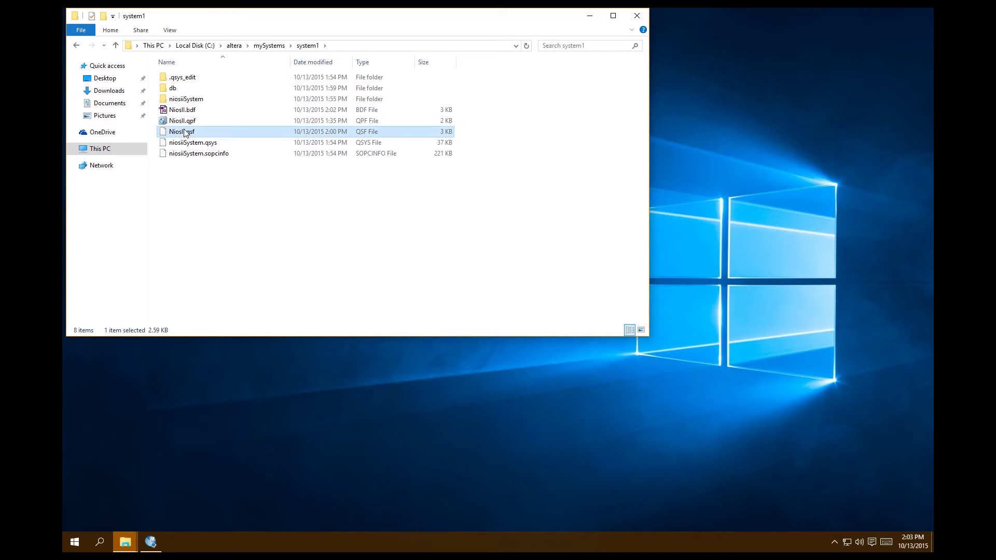
right_click(184, 136)
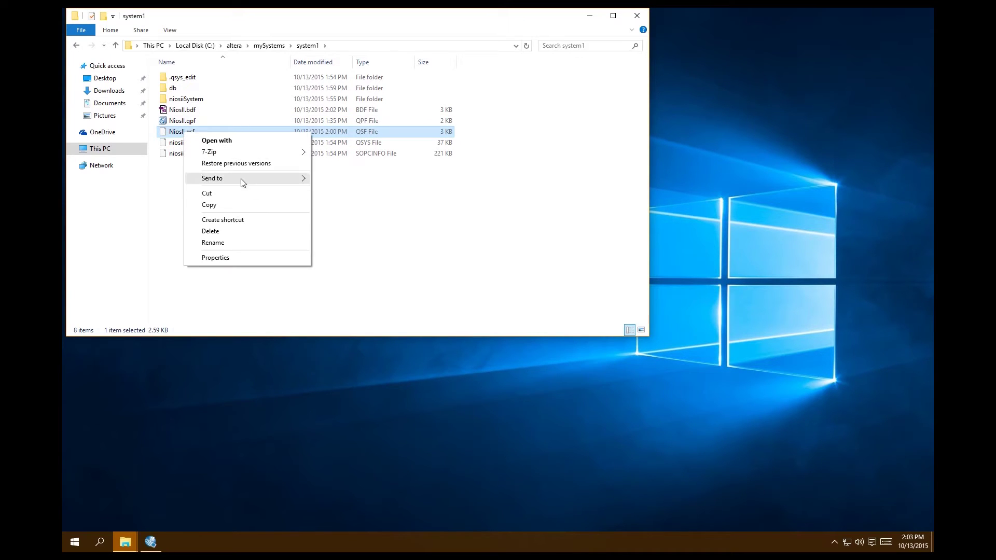
left_click(229, 141)
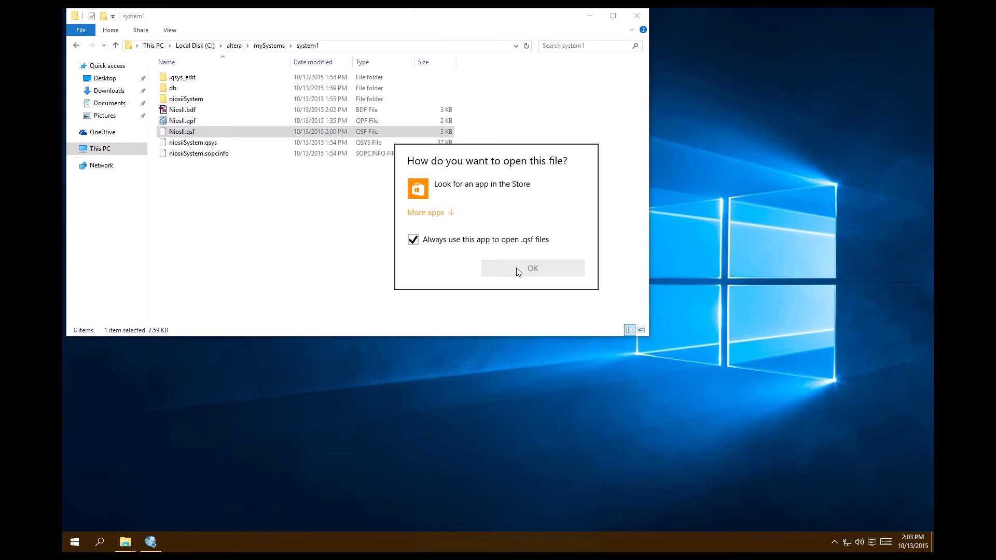
left_click(428, 243)
left_click(428, 213)
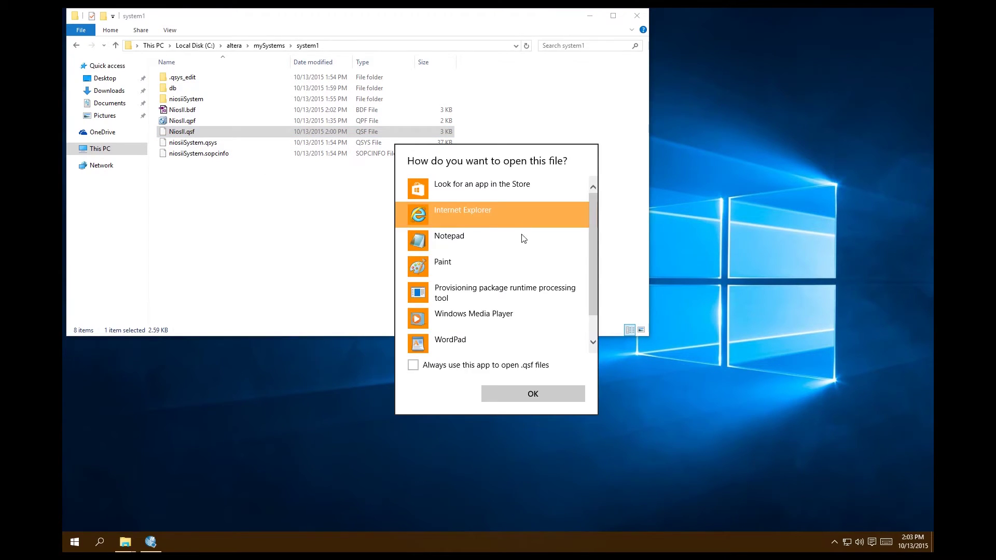
left_click(413, 364)
left_click(466, 240)
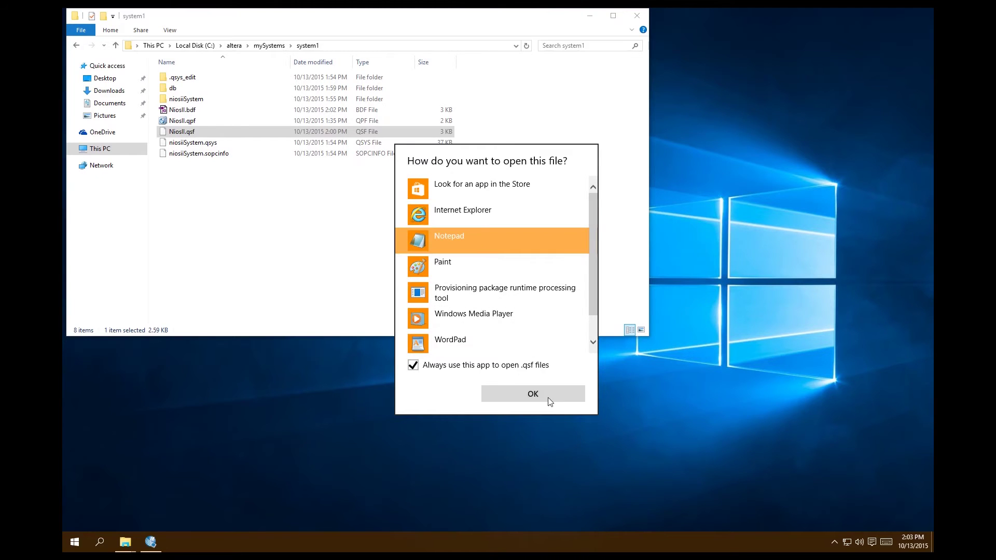
left_click(545, 395)
double_click(486, 128)
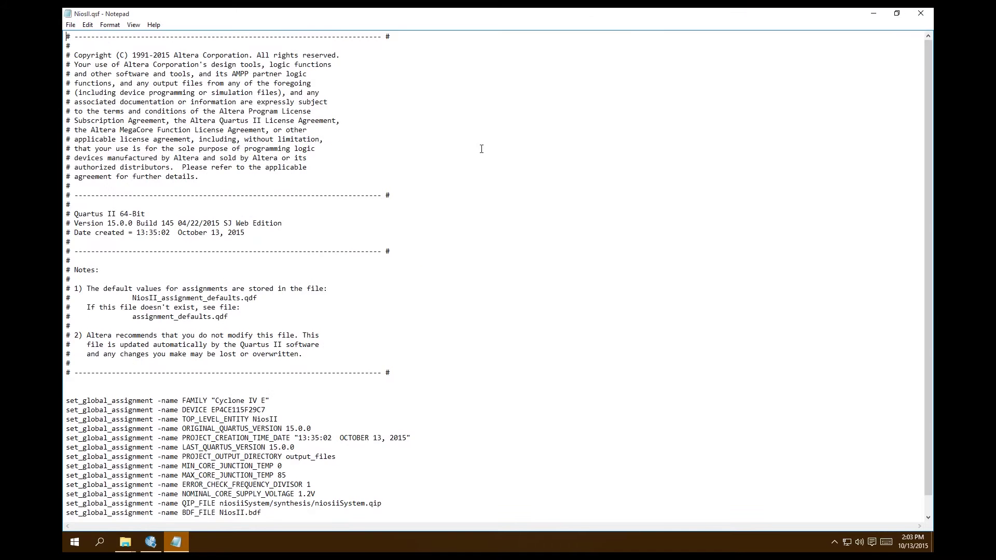
Paste the copied Altera University Program pin assignments below the last line of NiosII.qsf.
scroll(414, 232, "down", 1)
left_click(392, 521)
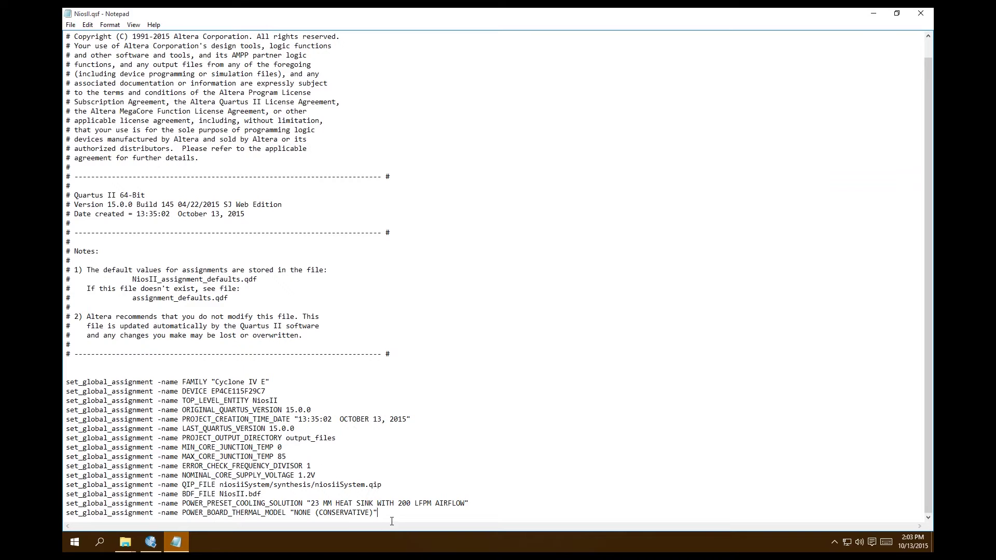
key("Return")
key("Return")
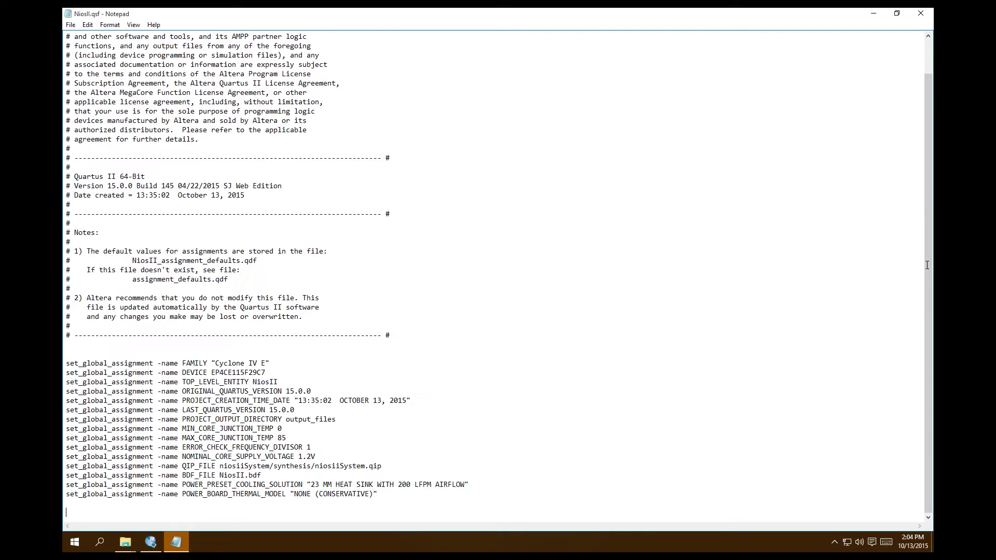
key("BackSpace")
key("ctrl+v")
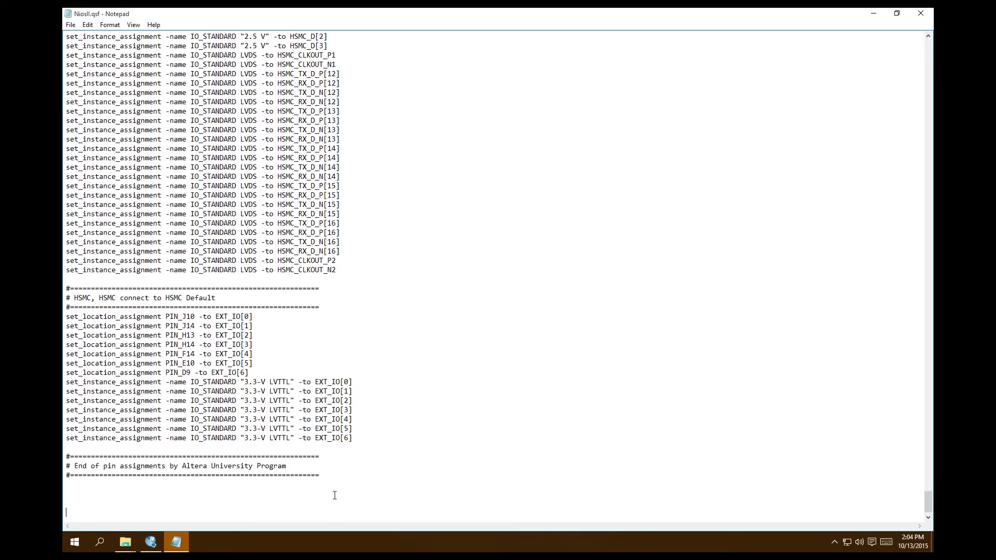
Look back through the pasted pin assignments up to the LED section with the LEDG and LEDR names.
scroll(335, 497, "up", 20)
scroll(313, 312, "up", 20)
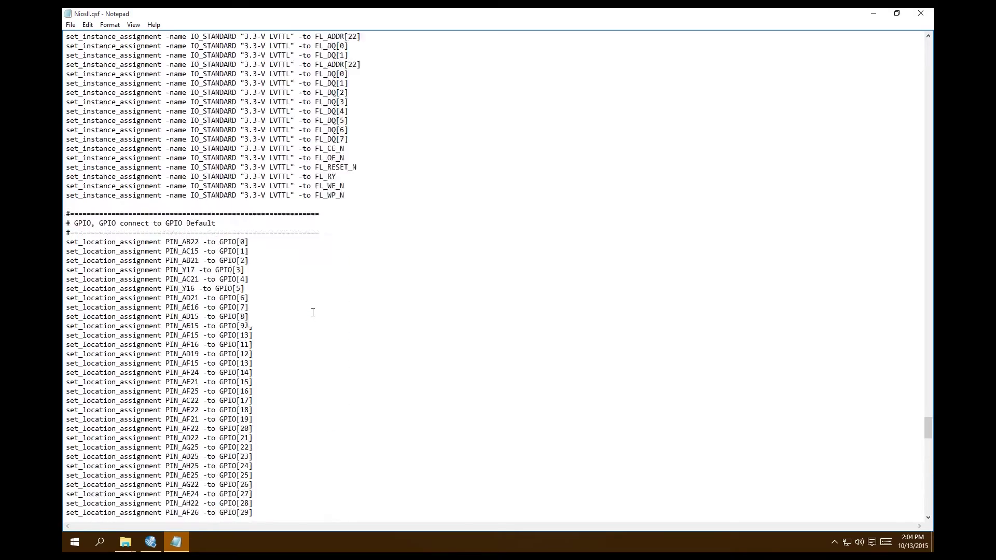
scroll(159, 221, "up", 20)
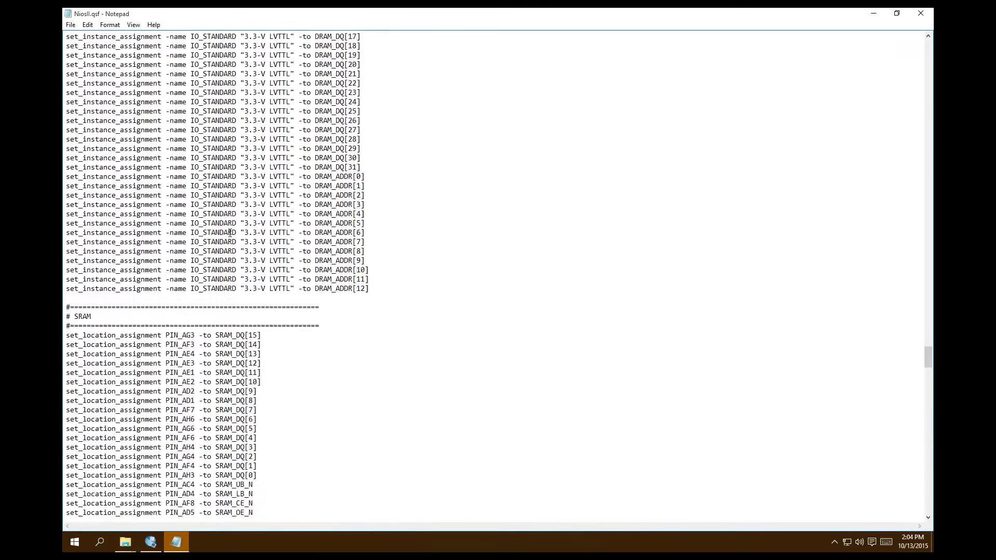
scroll(201, 239, "up", 20)
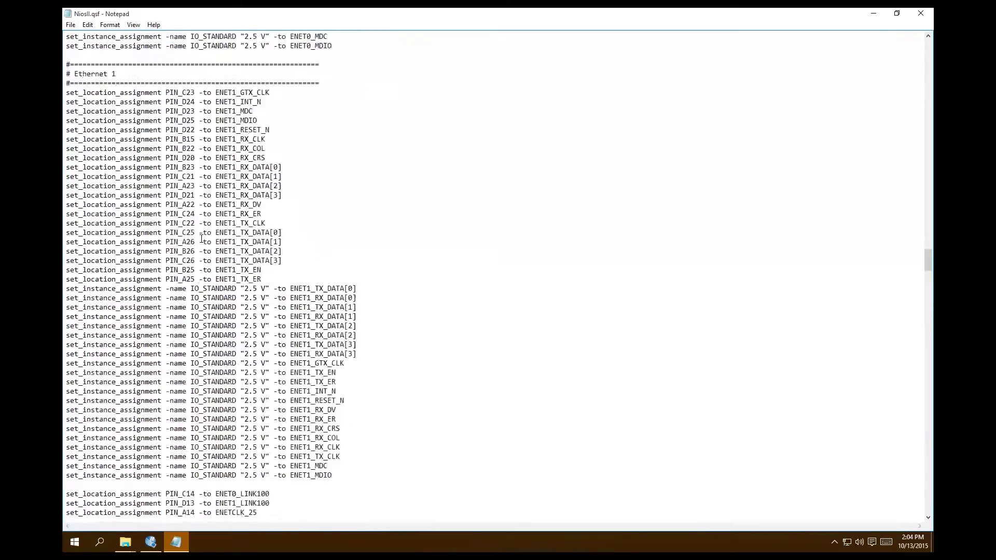
scroll(201, 238, "up", 20)
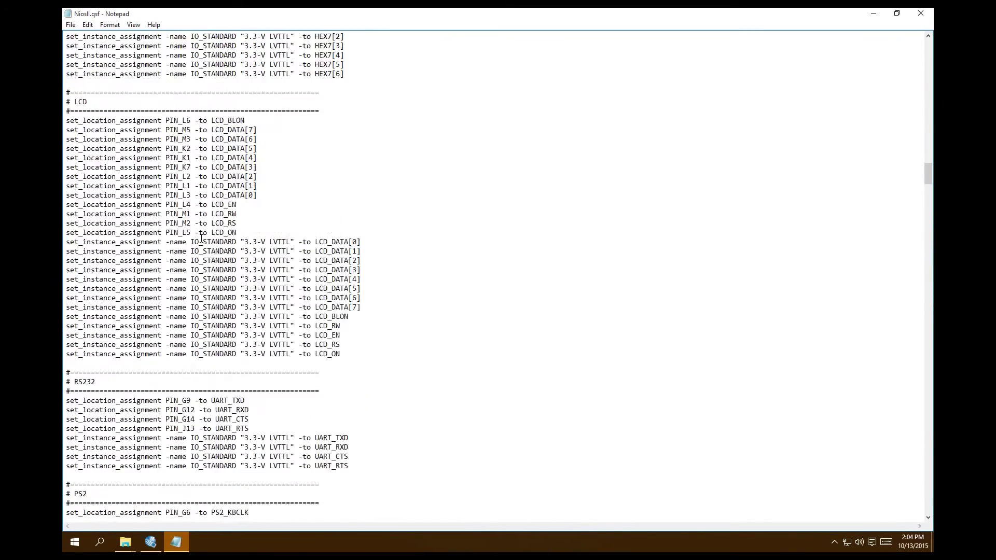
scroll(201, 239, "up", 20)
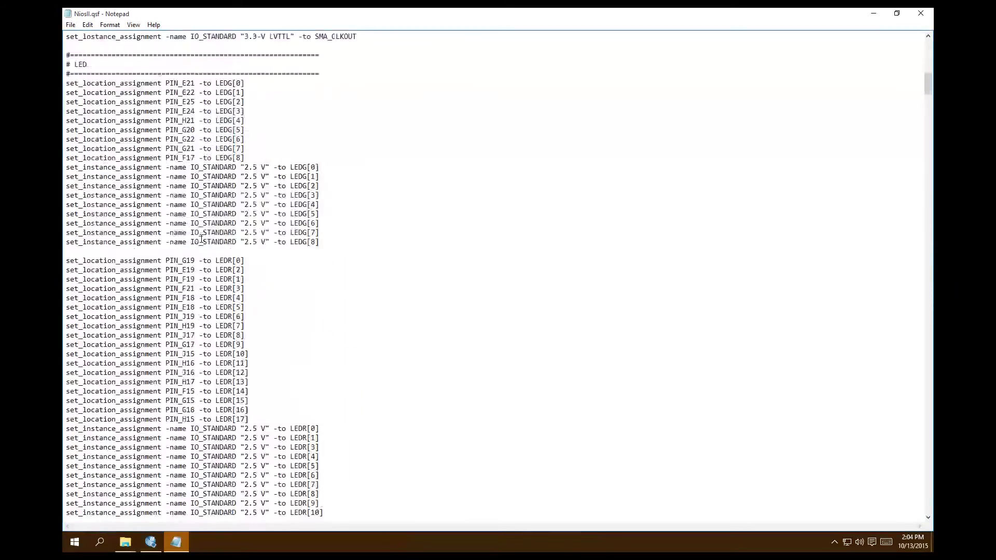
scroll(201, 238, "down", 20)
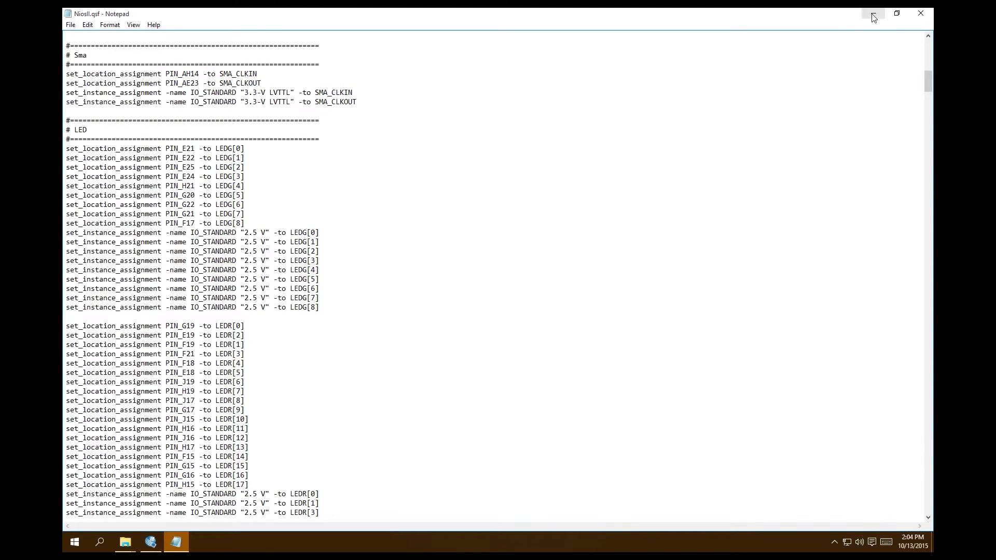
Close the NiosII.qsf file, minimize the folder window and switch back to Quartus II.
left_click(717, 144)
left_click(916, 17)
left_click(589, 15)
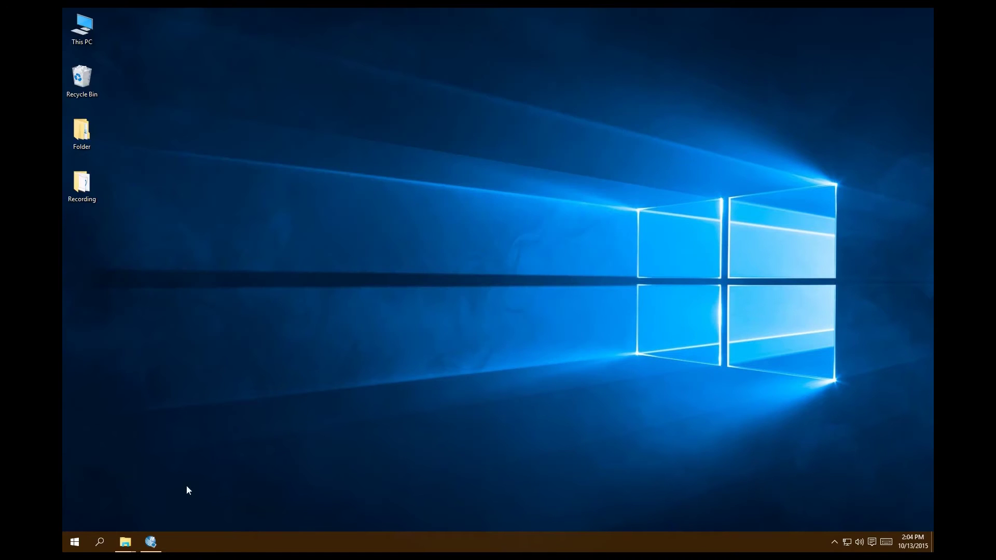
left_click(150, 542)
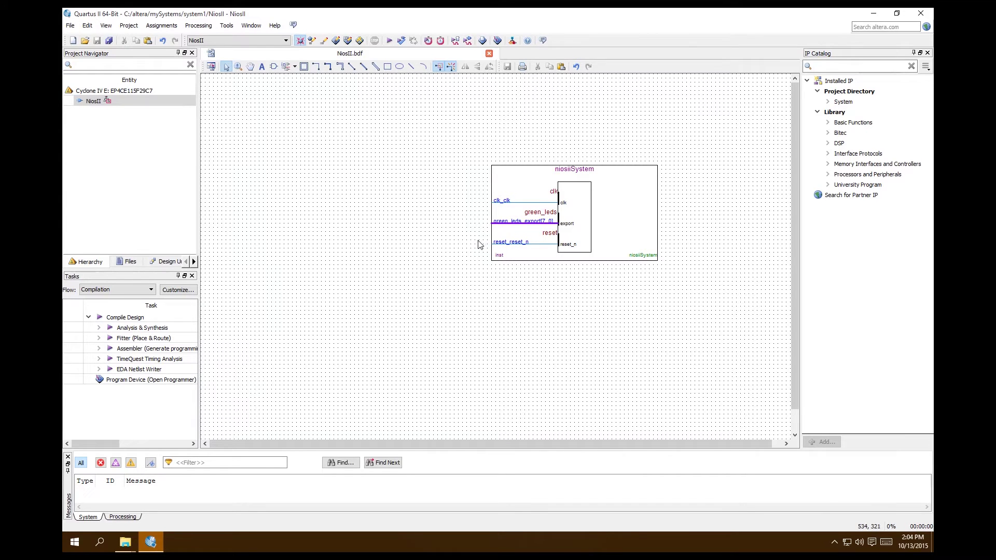
Place two input pins beside the clk_clk and reset_reset_n ports and one output pin further out in the schematic.
left_click(295, 67)
left_click(300, 77)
left_click(385, 203)
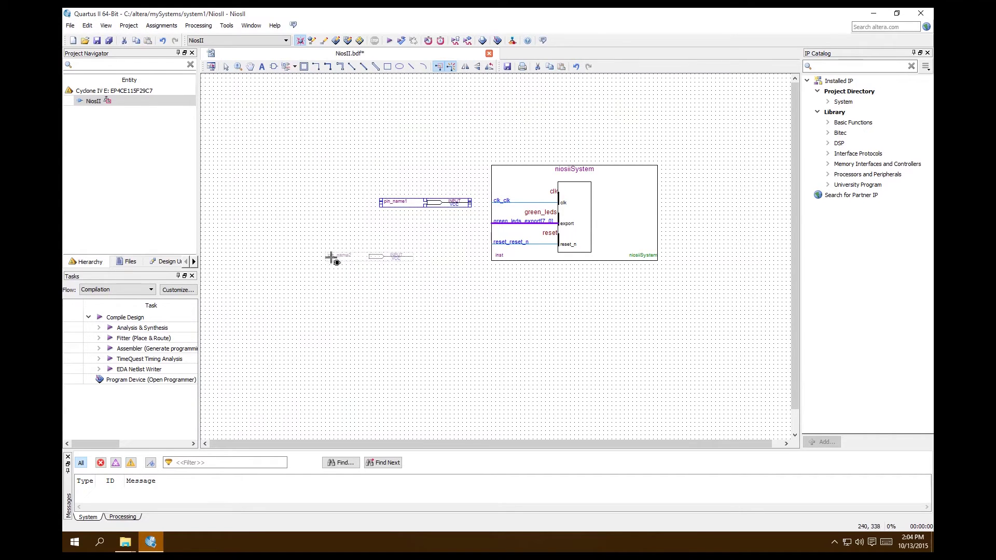
left_click(391, 243)
left_click(295, 66)
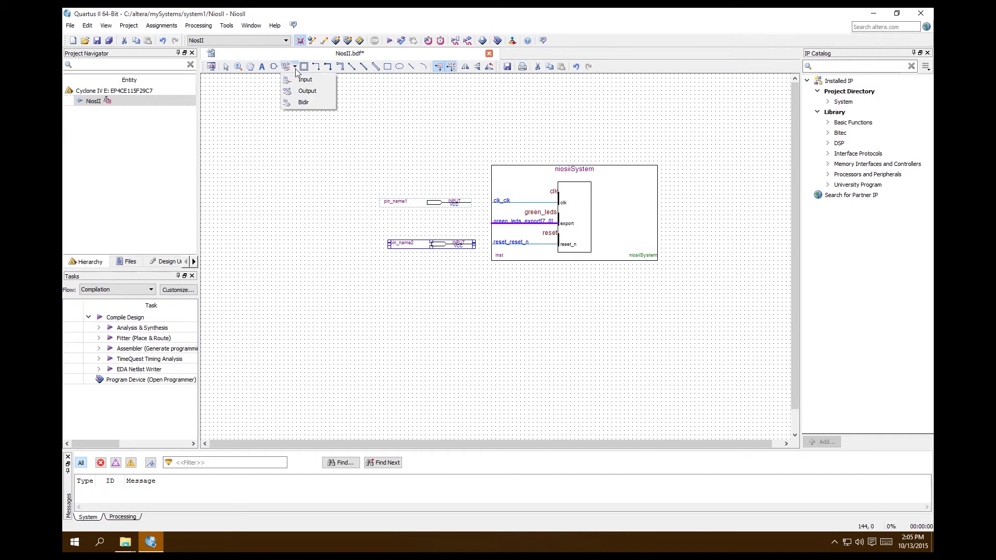
left_click(307, 91)
left_click(273, 207)
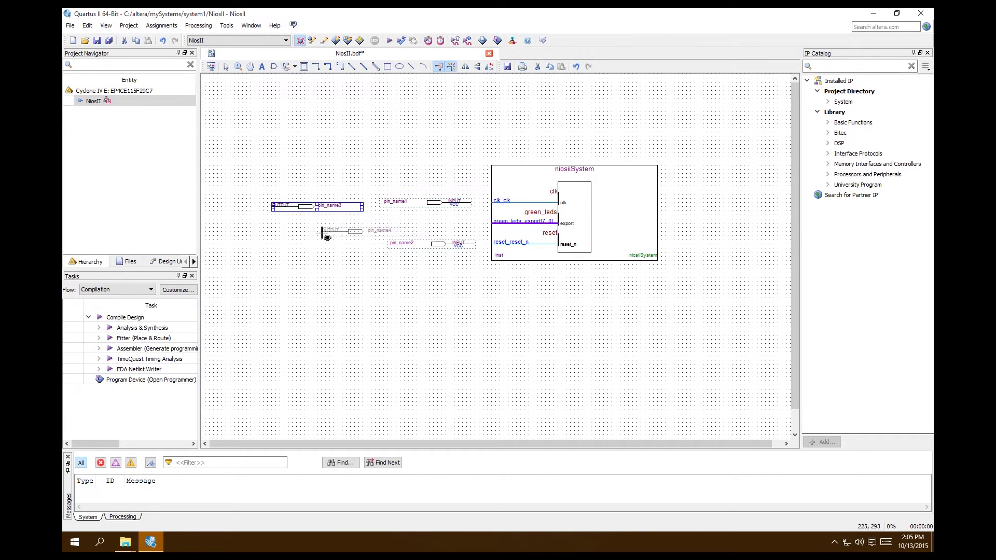
key("Escape")
key("Escape")
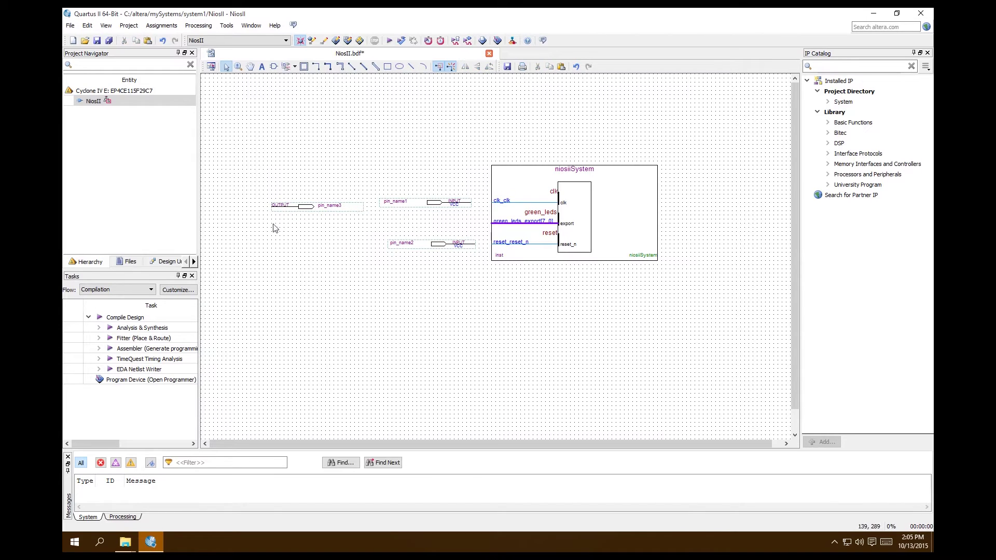
Flip the output pin horizontally, place it between the two input pins and line the pins up with the niosiiSystem ports.
left_click(324, 216)
right_click(325, 210)
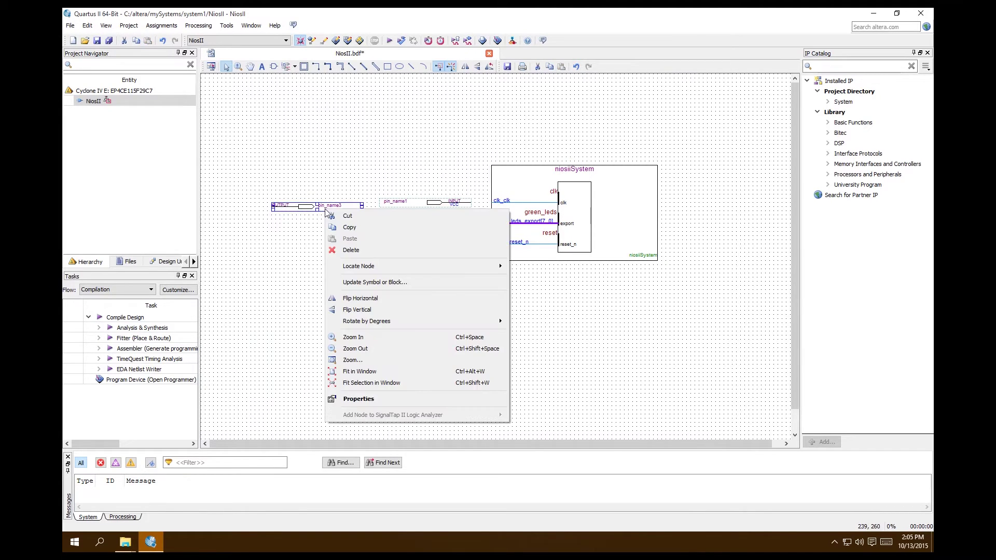
left_click(360, 298)
left_click(310, 230)
left_click_drag(328, 215, 420, 250)
left_click(421, 248)
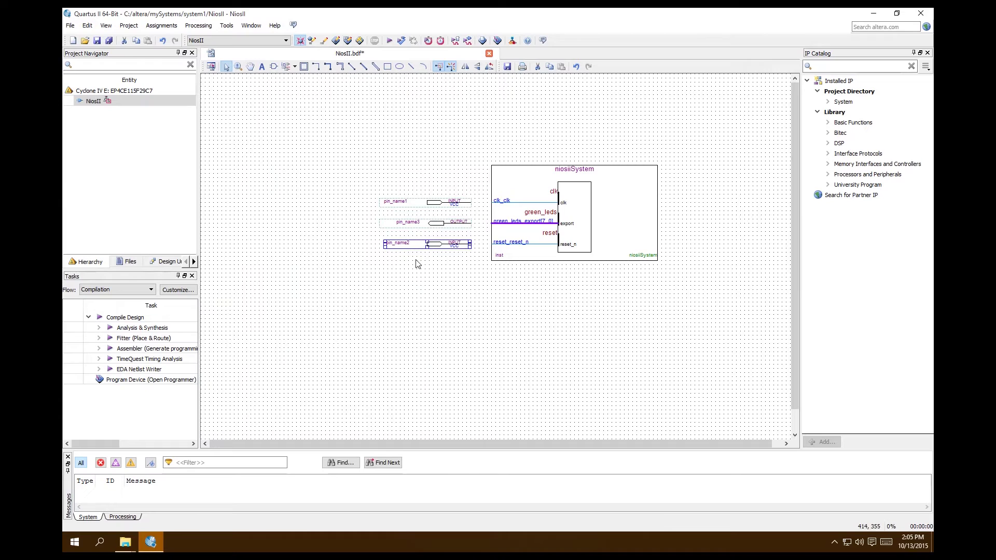
key("Left")
left_click(431, 292)
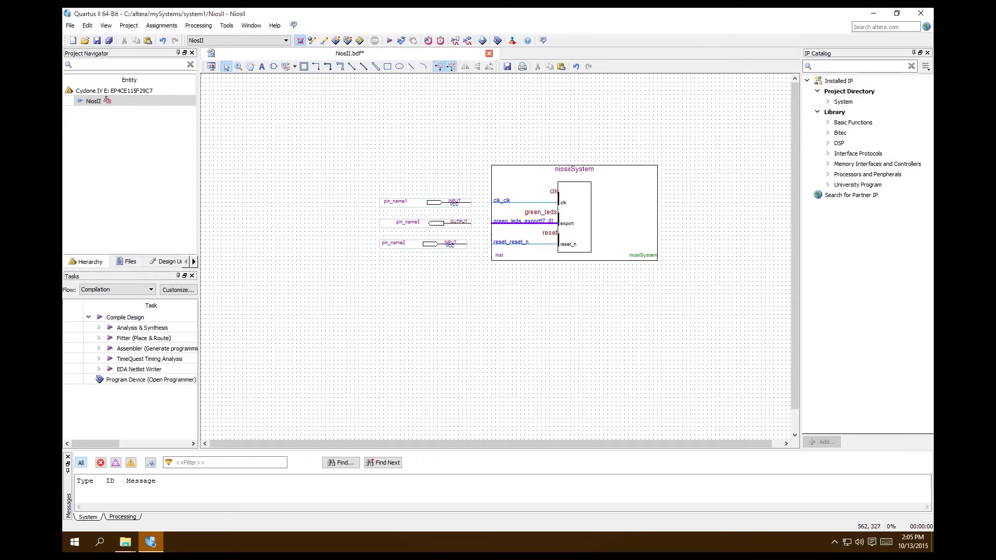
Wire the three pins to reset_reset_n, green_leds_export and clk_clk, replacing the green_leds_export wire with a bus.
left_click_drag(492, 244, 467, 244)
left_click_drag(471, 223, 492, 223)
left_click(474, 266)
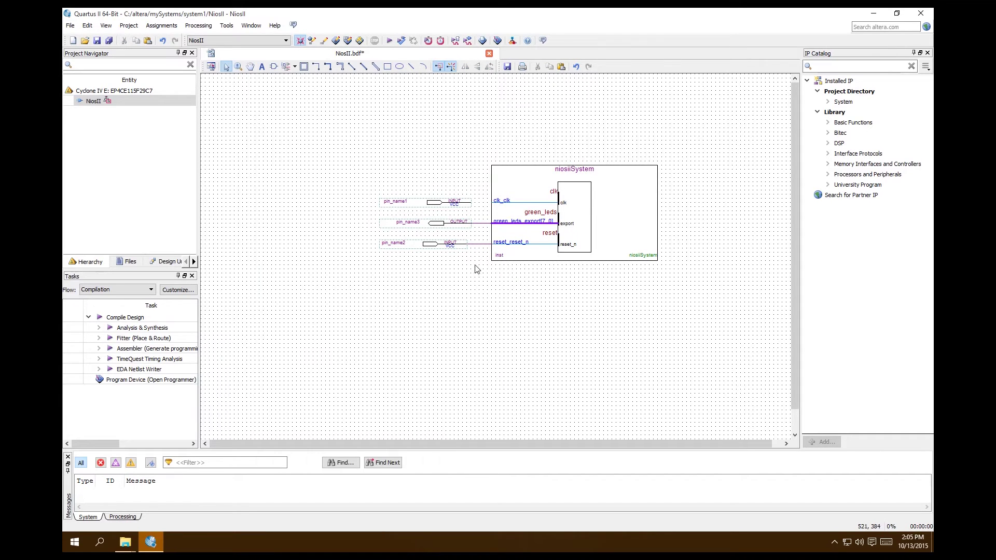
left_click(486, 227)
key("ctrl+x")
left_click_drag(471, 223, 492, 223)
left_click_drag(471, 202, 492, 201)
Name the input pin on clk_clk CLOCK_50 and the output pin on green_leds_export LEDG[7..0].
left_click(397, 203)
left_click(408, 205)
type("CLOCK_50")
left_click(352, 324)
double_click(407, 222)
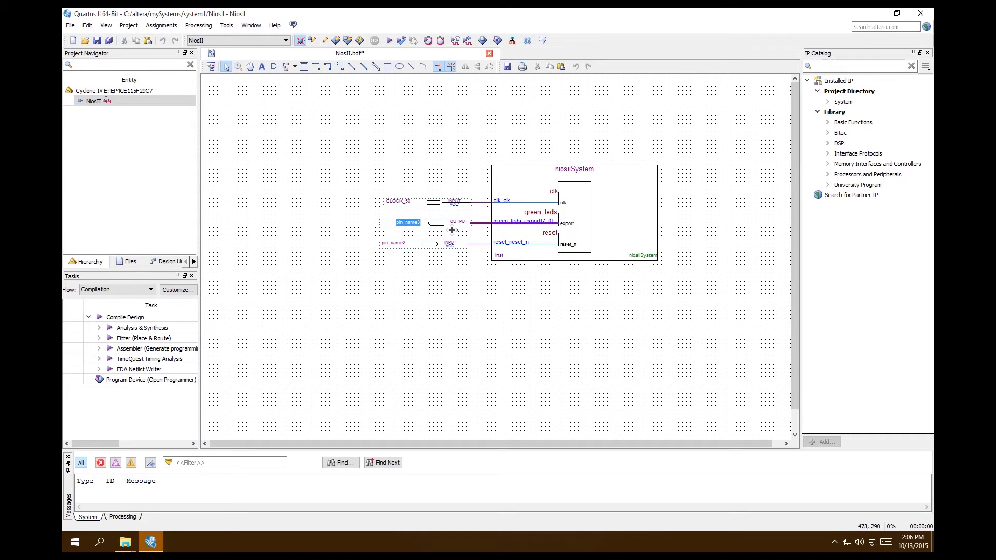
type("LEDG[")
type("7..0]")
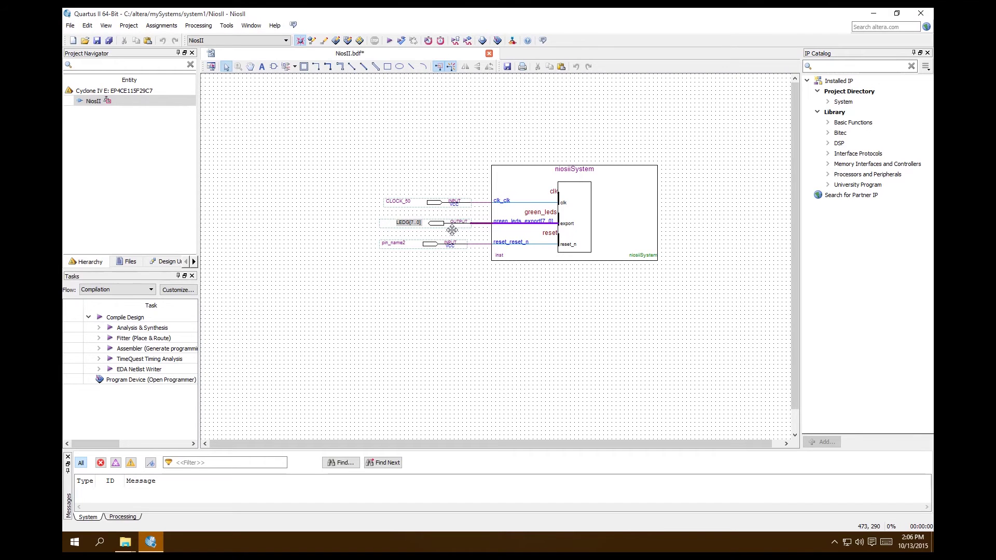
left_click(423, 296)
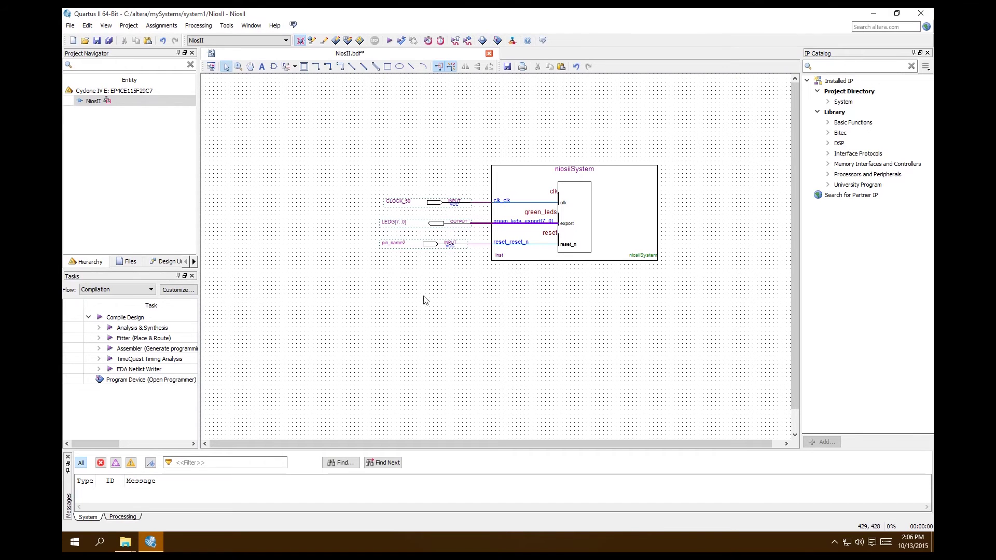
Name the input pin on reset_reset_n KEY[0] and save the schematic.
double_click(408, 250)
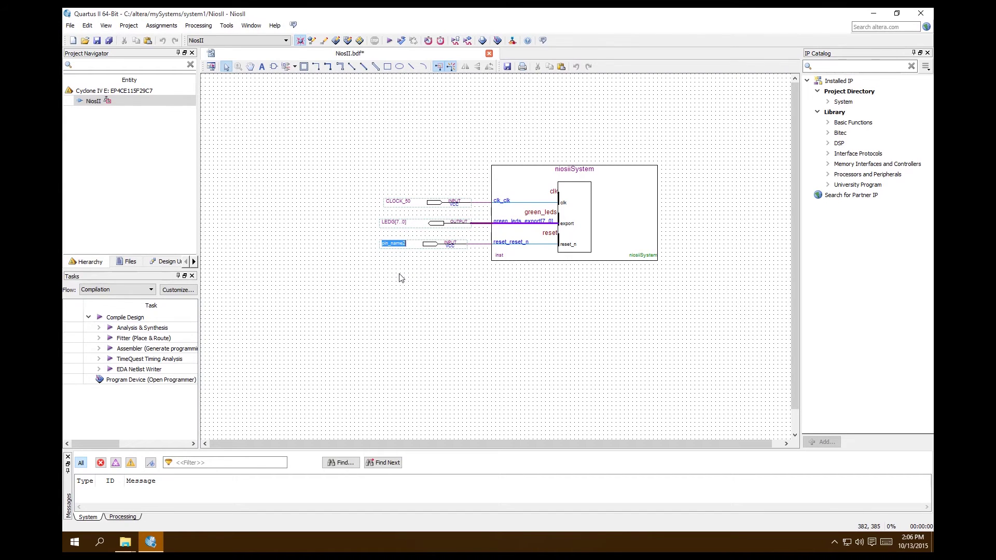
type("KEY[0]")
left_click(407, 308)
key("ctrl+s")
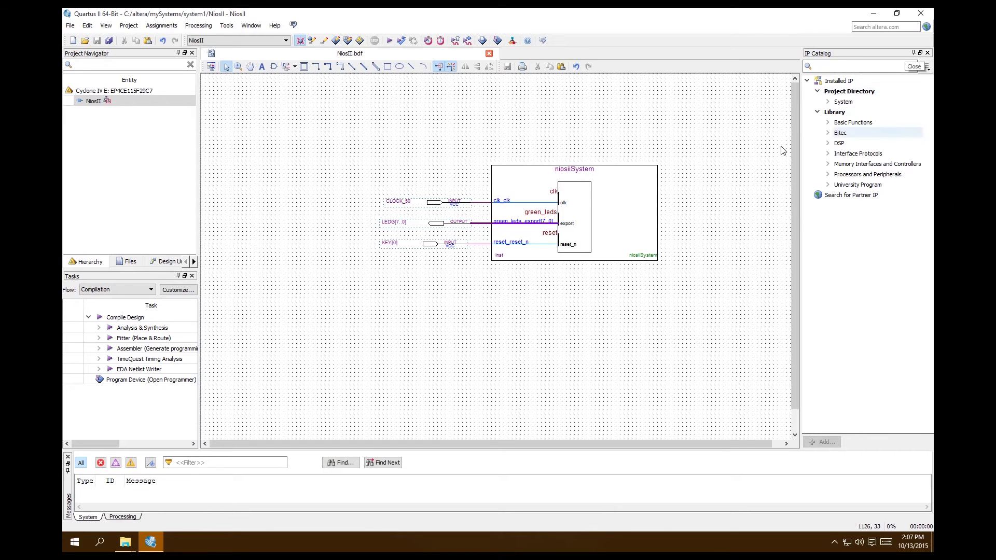
Narrow the IP Catalog to widen the schematic area and run a full compilation of the project.
left_click_drag(810, 222, 841, 222)
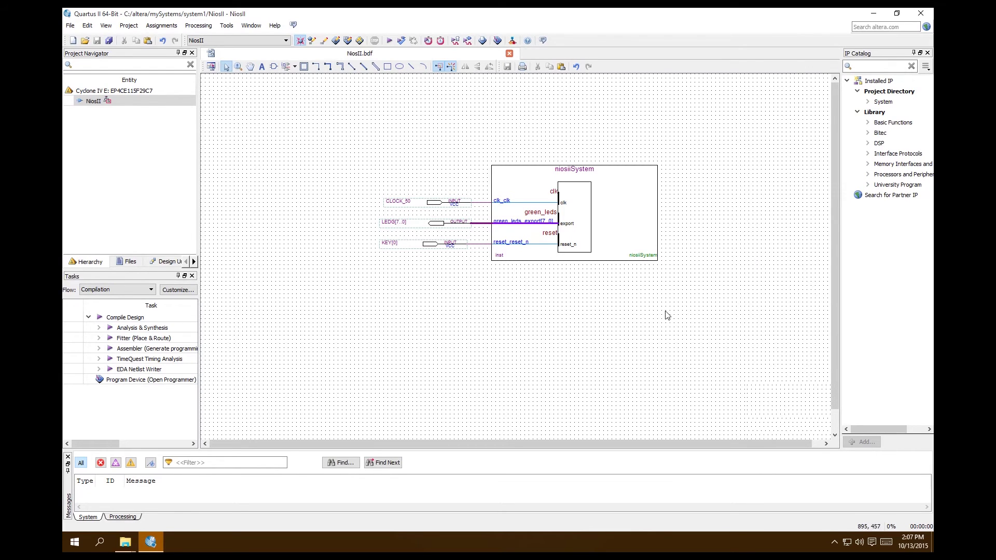
left_click(388, 44)
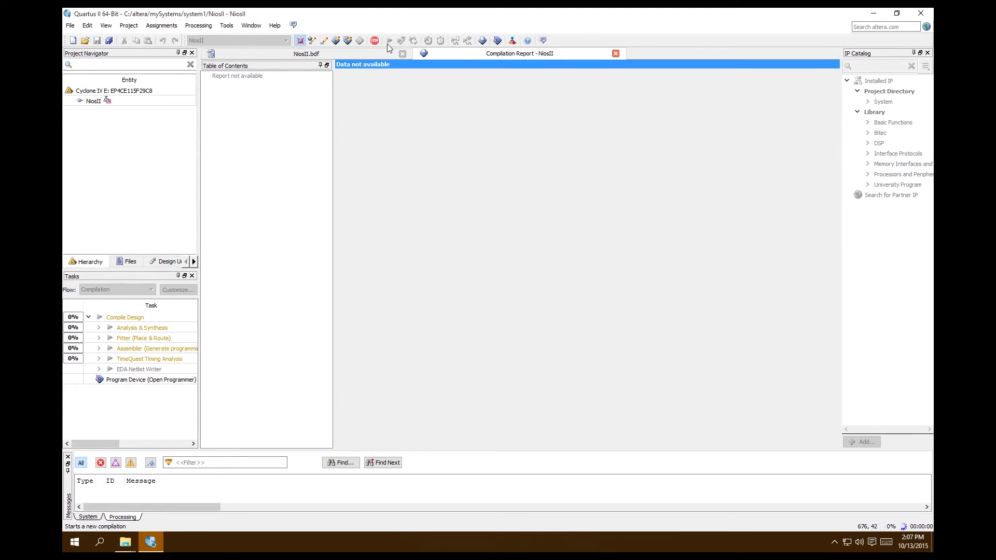
left_click(388, 42)
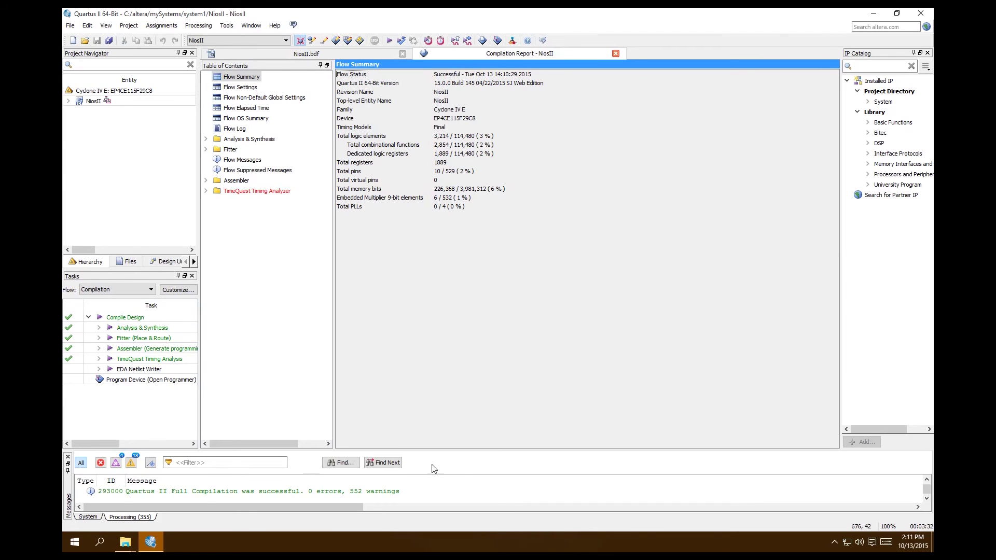
Enlarge the Messages area and examine the compilation messages for errors and warnings.
left_click_drag(454, 449, 454, 397)
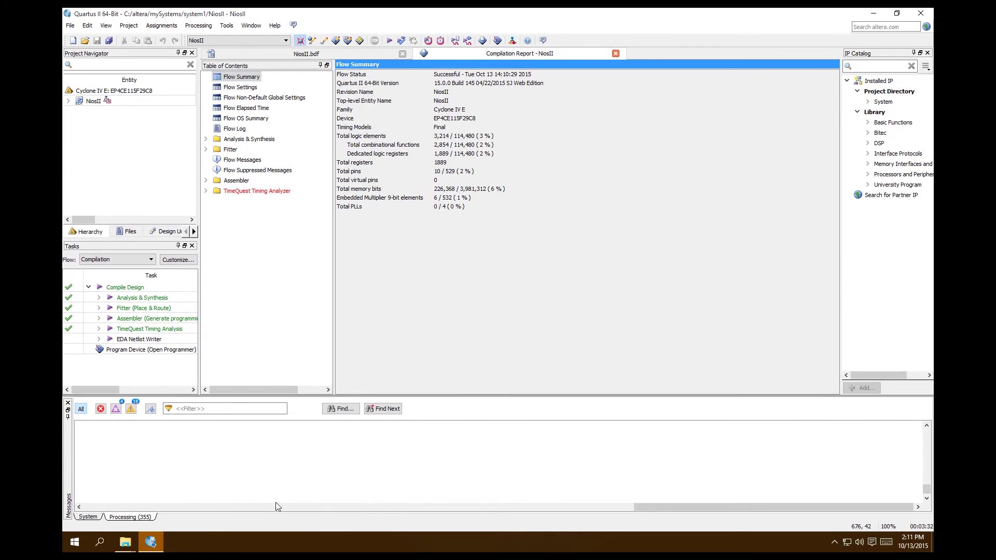
scroll(276, 504, "right", 5)
mouse_move(926, 486)
left_mouse_down()
mouse_move(928, 465)
mouse_move(928, 473)
left_mouse_up()
left_click_drag(827, 507, 204, 513)
left_click_drag(928, 476, 924, 498)
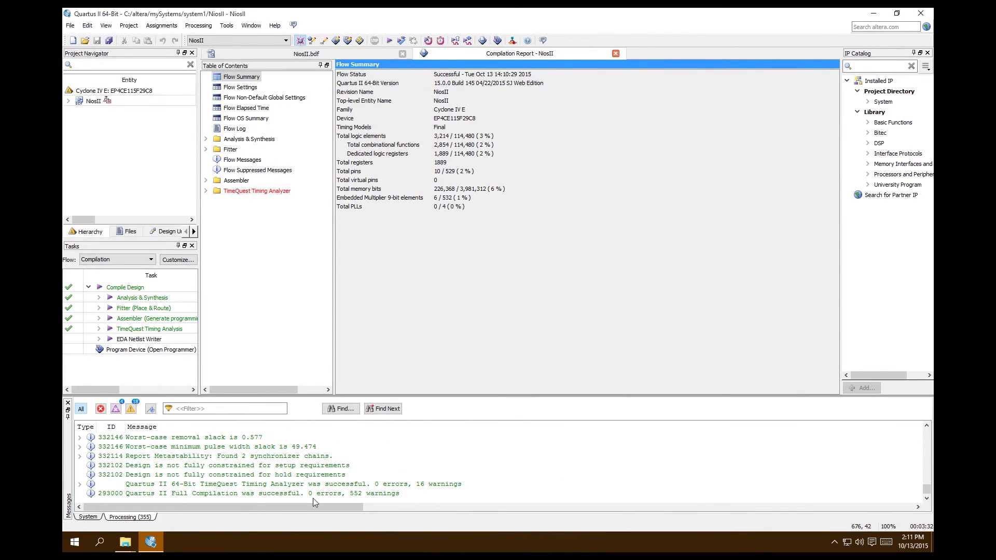